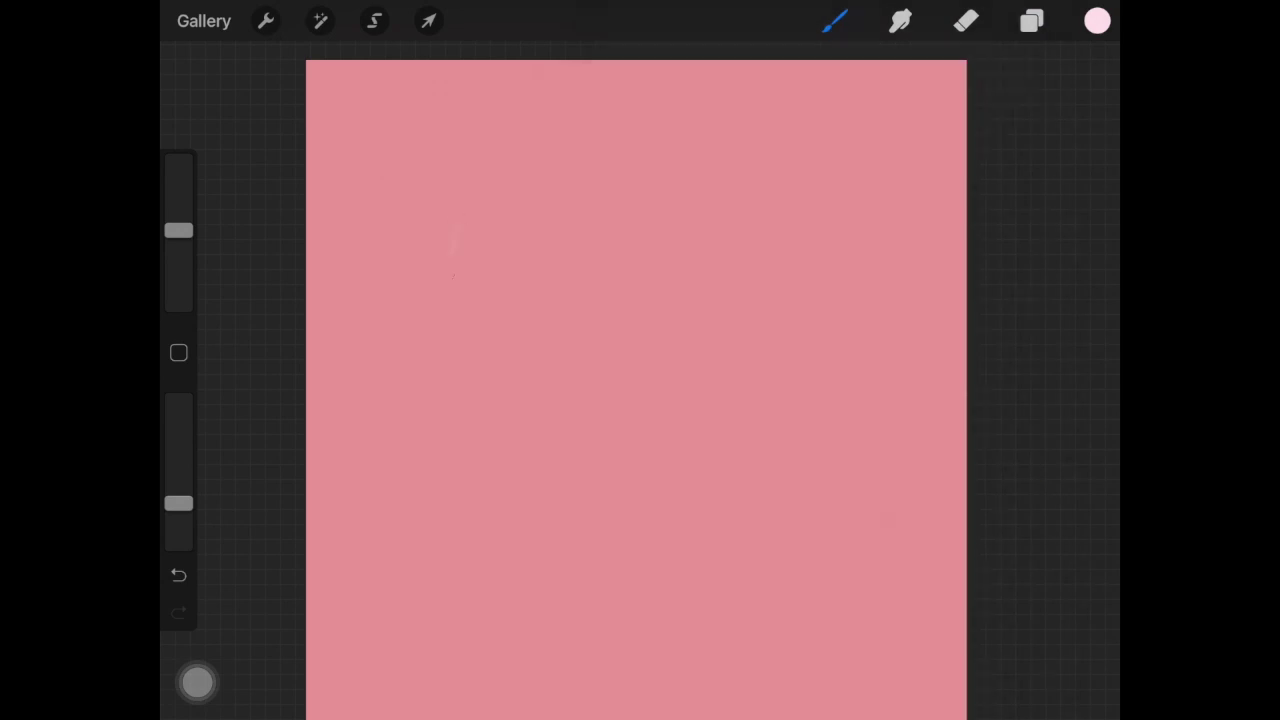
Paint and undo trial strokes on the pink canvas while lowering the brush opacity.
drag(452, 262, 614, 460)
key(ctrl+z)
drag(178, 503, 178, 462)
drag(514, 223, 600, 475)
key(ctrl+z)
mouse_move(530, 240)
mouse_down()
mouse_move(570, 290)
mouse_move(635, 565)
mouse_up()
key(ctrl+z)
Enlarge the brush and test it with S-shaped trial strokes, undoing each one.
drag(178, 230, 178, 189)
mouse_move(515, 285)
mouse_down()
mouse_move(537, 388)
mouse_move(605, 505)
mouse_up()
key(ctrl+z)
drag(178, 189, 178, 209)
drag(528, 220, 600, 525)
key(ctrl+z)
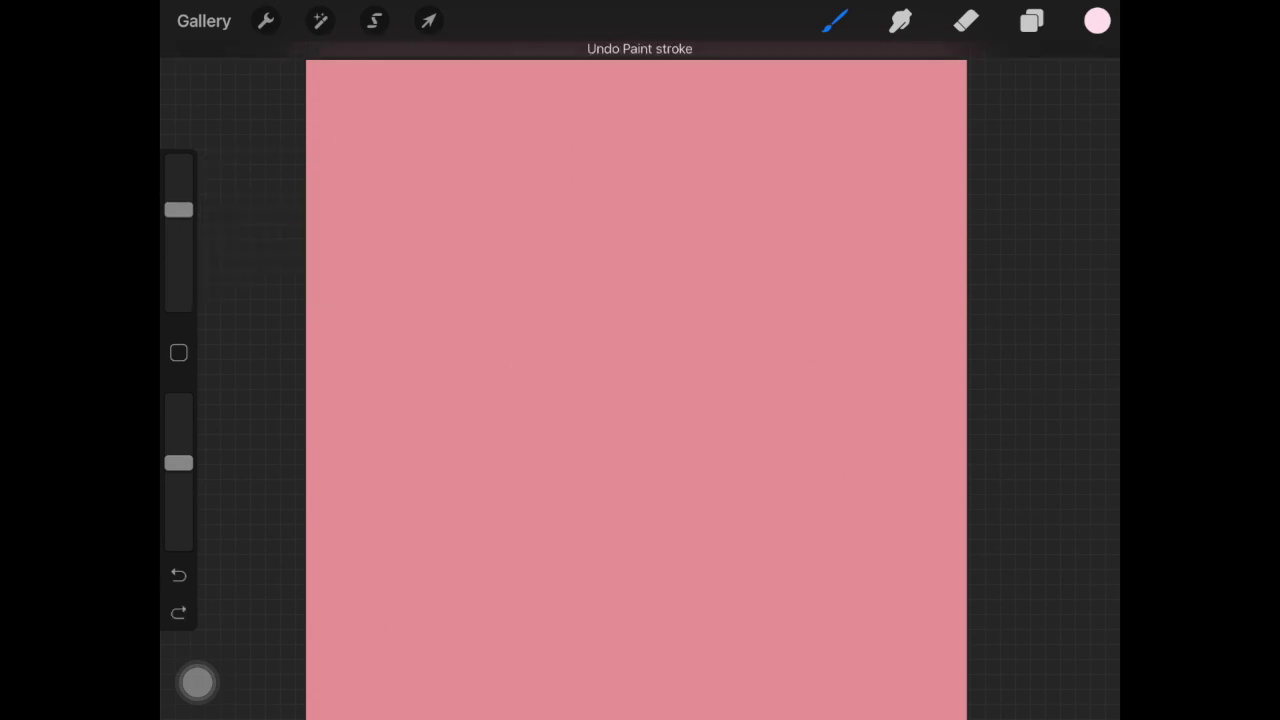
Set the Soft Brush StreamLine to 50% for smoother strokes.
click(835, 20)
click(914, 434)
drag(431, 166, 568, 166)
click(1074, 44)
click(835, 20)
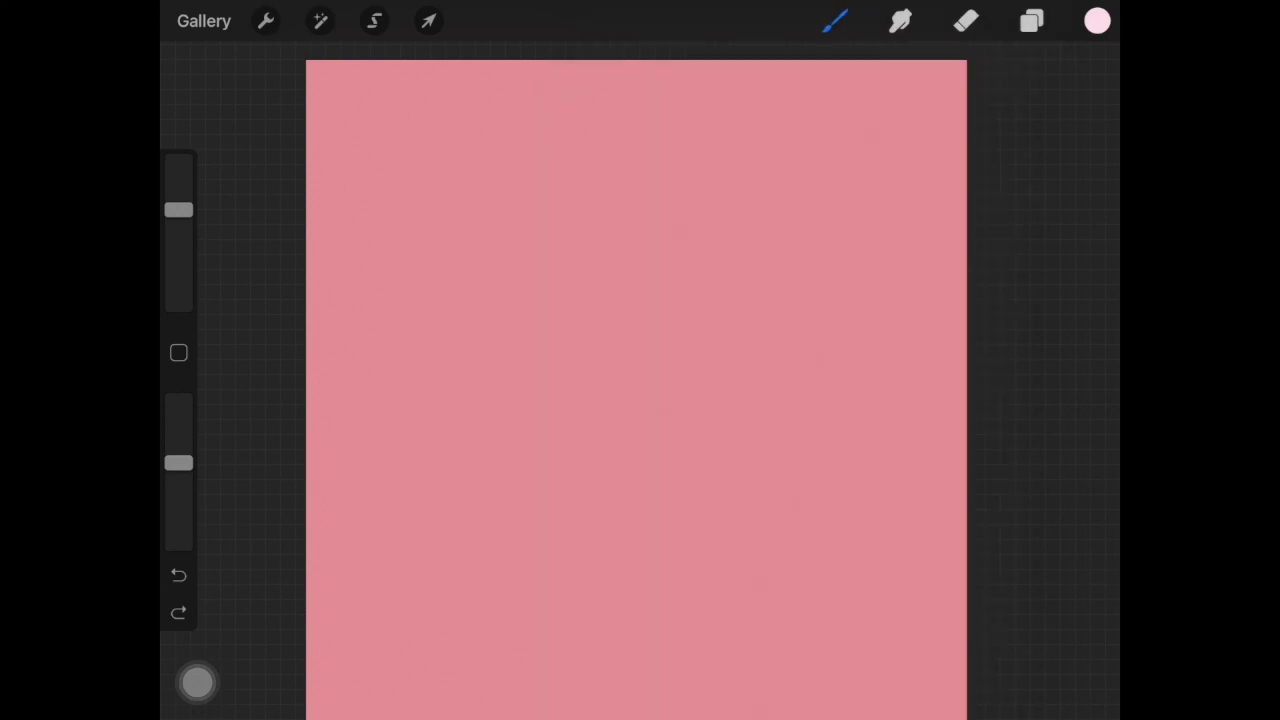
Switch the colour back to the previous dark colour.
click(1097, 20)
click(1043, 80)
click(1097, 20)
Paint the first curving dark strands for the upper and lower bends of the lock.
mouse_move(640, 172)
mouse_down()
mouse_move(625, 232)
mouse_move(682, 402)
mouse_up()
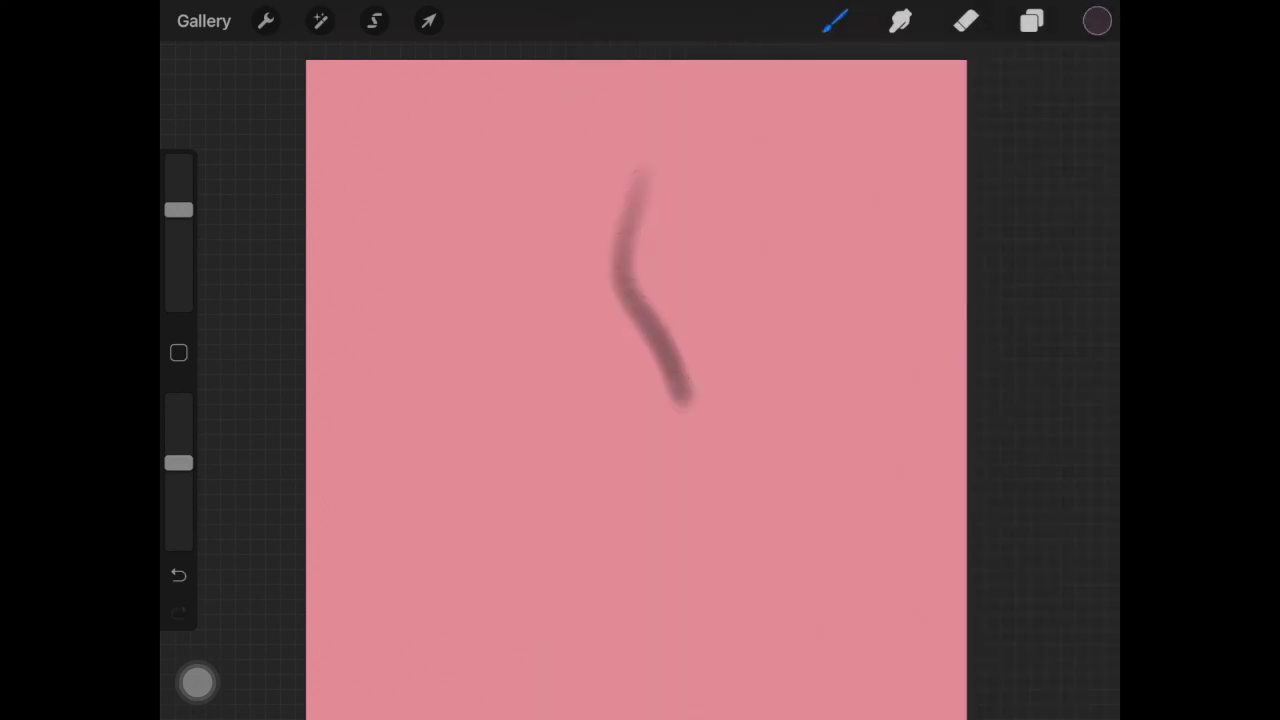
mouse_move(655, 358)
mouse_down()
mouse_move(600, 500)
mouse_move(645, 575)
mouse_move(629, 508)
mouse_move(647, 318)
mouse_up()
click(178, 575)
mouse_move(638, 578)
mouse_down()
mouse_move(658, 495)
mouse_move(605, 398)
mouse_move(660, 365)
mouse_move(688, 300)
mouse_up()
mouse_move(645, 166)
mouse_down()
mouse_move(626, 300)
mouse_move(678, 405)
mouse_up()
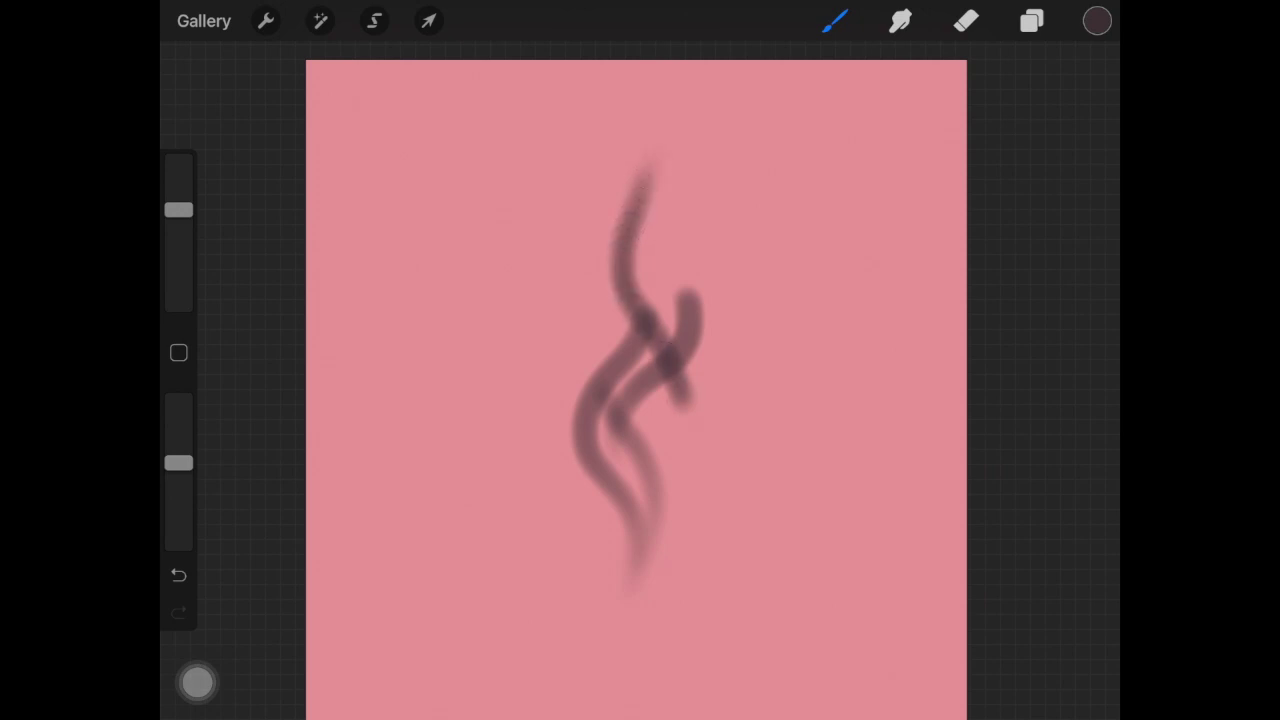
Raise opacity, shrink the brush slightly and redraw the lower and top curves darker.
drag(178, 462, 178, 425)
drag(178, 209, 178, 229)
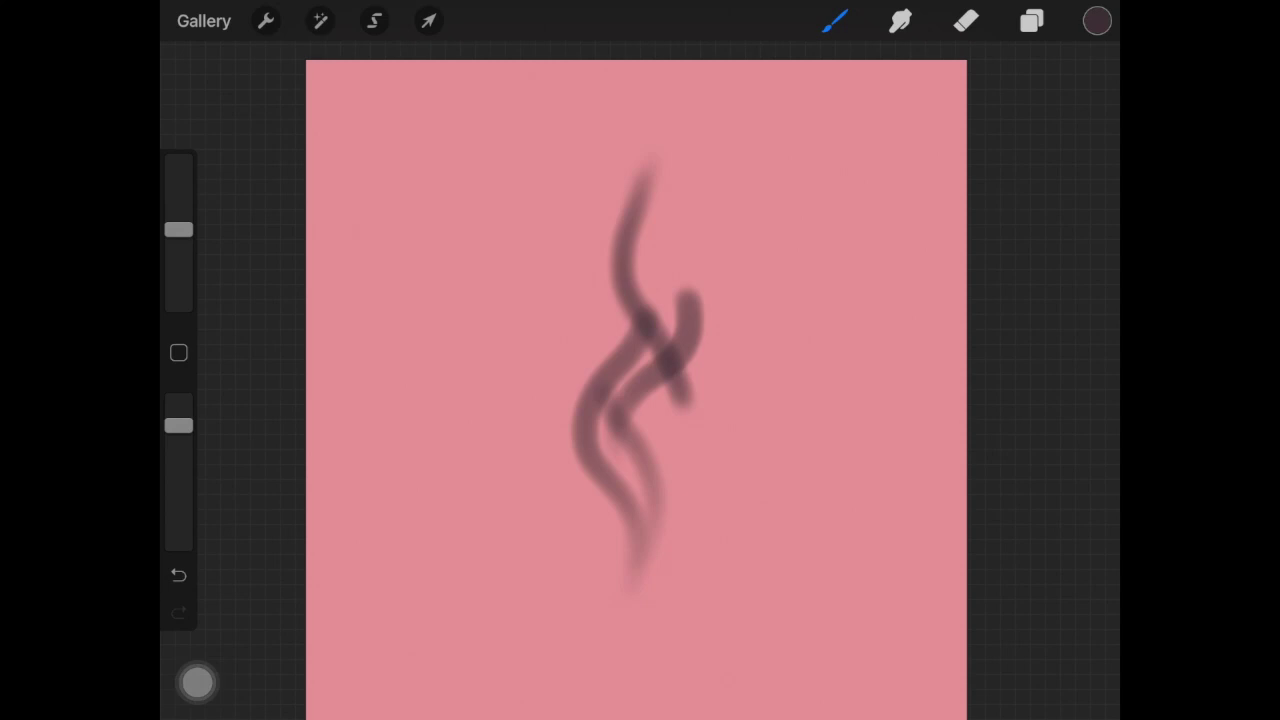
mouse_move(640, 566)
mouse_down()
mouse_move(600, 455)
mouse_move(640, 318)
mouse_up()
key(ctrl+z)
drag(178, 425, 178, 442)
mouse_move(632, 562)
mouse_down()
mouse_move(590, 420)
mouse_move(645, 312)
mouse_move(625, 415)
mouse_move(690, 295)
mouse_up()
mouse_move(648, 172)
mouse_down()
mouse_move(640, 330)
mouse_move(680, 405)
mouse_up()
Lower the opacity and layer translucent strokes through the lower curves and upper edges.
drag(178, 442, 178, 495)
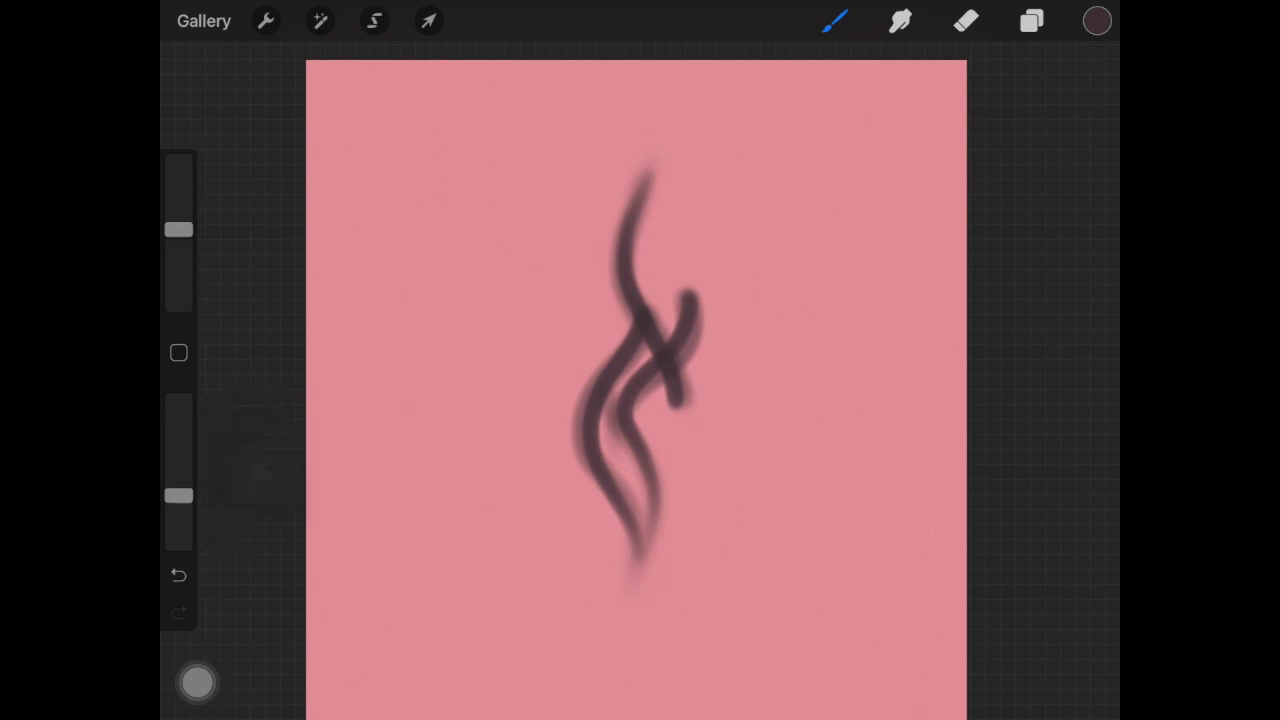
drag(640, 505, 675, 278)
mouse_move(634, 495)
mouse_down()
mouse_move(628, 440)
mouse_move(670, 278)
mouse_up()
mouse_move(660, 535)
mouse_down()
mouse_move(650, 410)
mouse_move(684, 345)
mouse_up()
drag(616, 205, 684, 425)
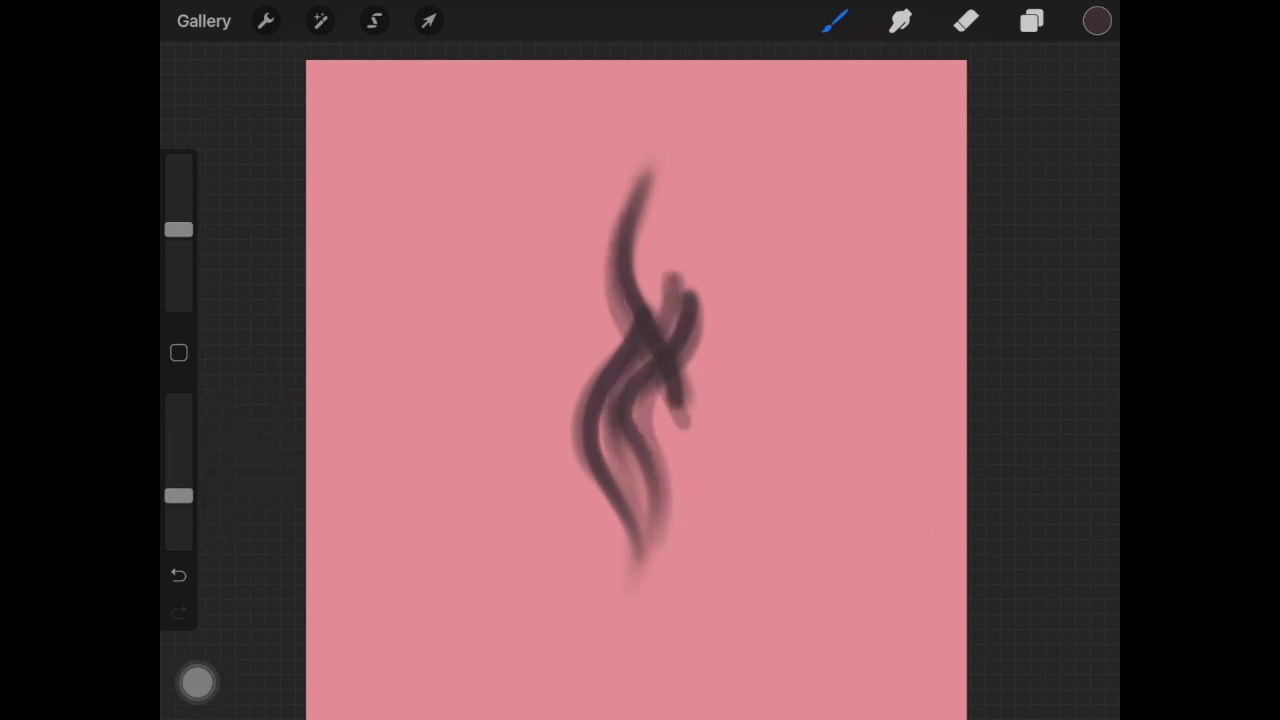
drag(648, 178, 652, 305)
drag(620, 256, 645, 362)
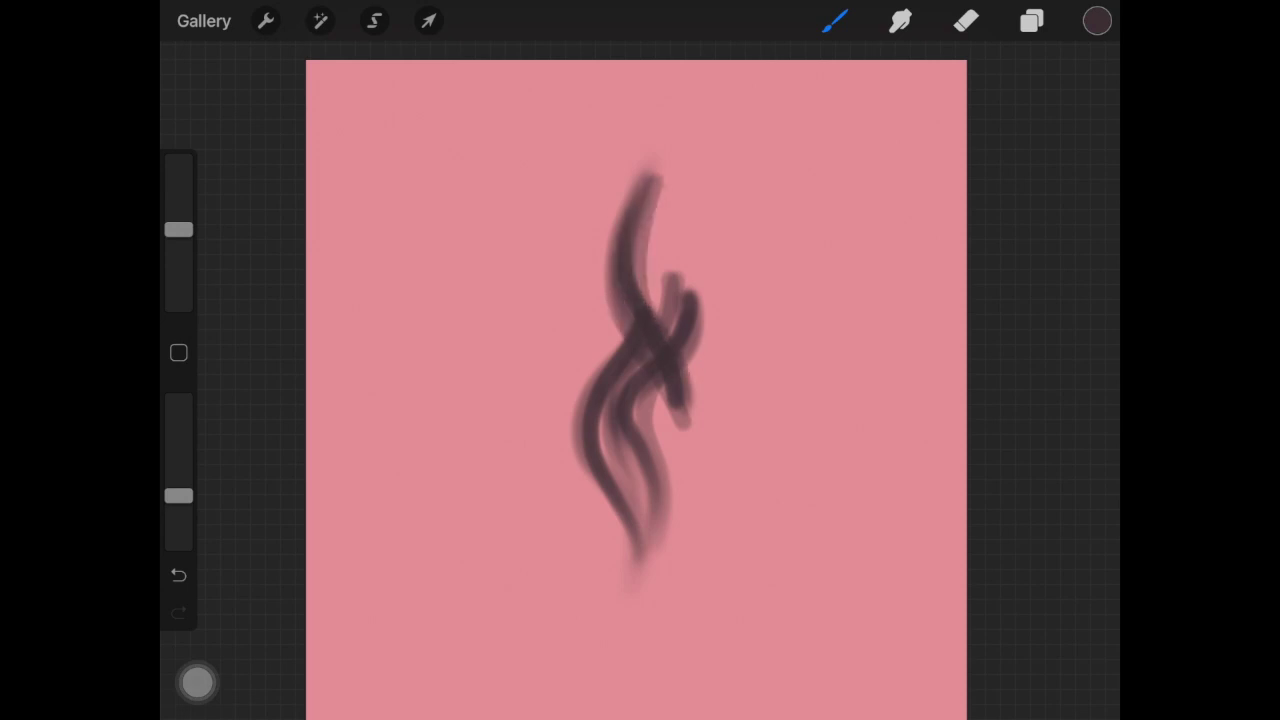
Thicken and darken the lower inner strands of the lock.
drag(645, 545, 618, 440)
drag(668, 520, 646, 388)
drag(634, 500, 594, 380)
drag(666, 500, 642, 384)
With a smaller brush, darken the centre and left side of the upper curve.
drag(178, 229, 178, 244)
drag(612, 250, 600, 350)
drag(628, 182, 600, 330)
drag(656, 195, 636, 320)
drag(662, 206, 648, 300)
mouse_move(652, 184)
mouse_down()
mouse_move(676, 274)
mouse_move(690, 272)
mouse_move(652, 300)
mouse_up()
mouse_move(656, 212)
mouse_down()
mouse_move(652, 304)
mouse_move(664, 314)
mouse_move(660, 250)
mouse_up()
Darken the lower curve's centre and add strokes along the lock's right side.
drag(680, 428, 688, 458)
mouse_move(676, 406)
mouse_down()
mouse_move(666, 506)
mouse_move(664, 446)
mouse_move(666, 460)
mouse_up()
drag(662, 392, 662, 448)
mouse_move(686, 362)
mouse_down()
mouse_move(700, 290)
mouse_move(690, 236)
mouse_move(688, 294)
mouse_up()
Enlarge the brush, add dark strokes to the upper right, and zoom out slightly.
drag(178, 244, 178, 225)
drag(668, 244, 672, 332)
drag(178, 225, 178, 205)
drag(684, 230, 664, 334)
drag(660, 206, 680, 286)
scroll(628, 380, down, 2)
Try and undo strokes on the lower curve, then set up the Eraser size.
drag(596, 432, 612, 552)
drag(660, 386, 640, 540)
key(ctrl+z)
key(ctrl+z)
drag(660, 394, 630, 542)
key(ctrl+z)
drag(662, 418, 652, 510)
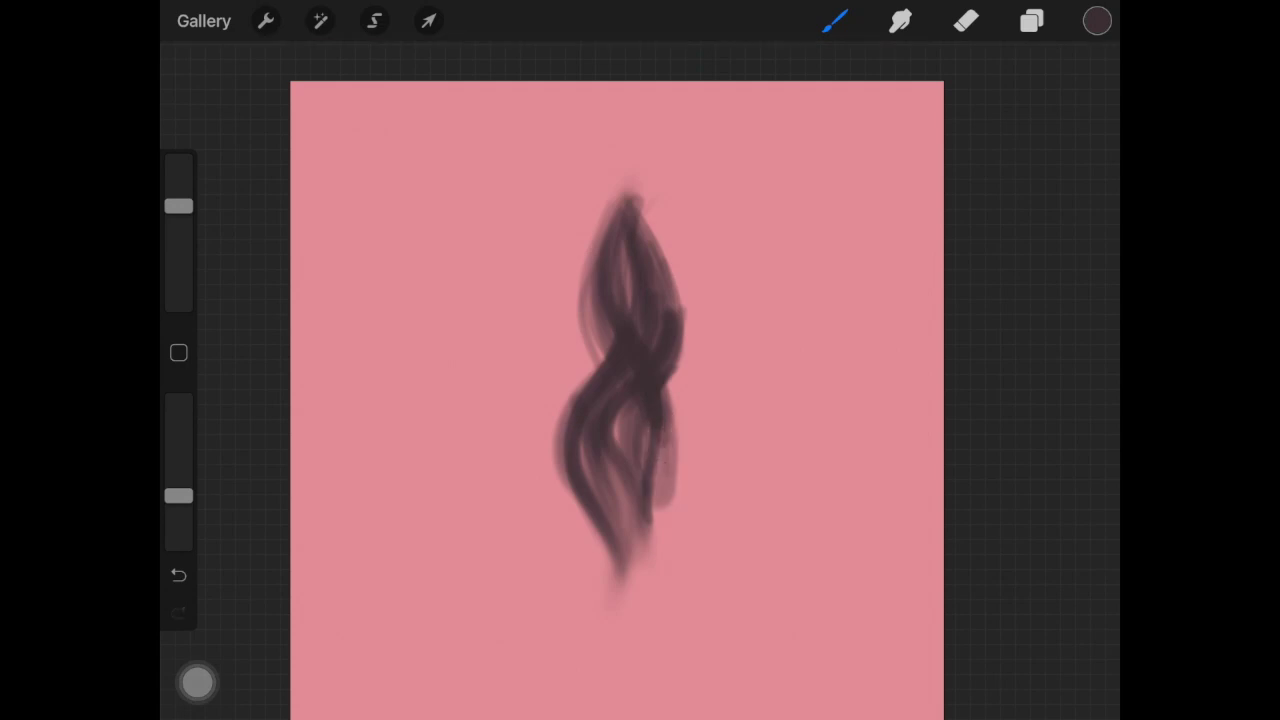
key(ctrl+z)
scroll(616, 400, up, 1)
key(ctrl+z)
key(ctrl+shift+z)
key(e)
mouse_move(178, 161)
mouse_down()
mouse_move(178, 281)
mouse_move(178, 245)
mouse_up()
Undo the erase stroke and test a tiny erase on the lower hair.
key(ctrl+z)
click(656, 452)
key(ctrl+z)
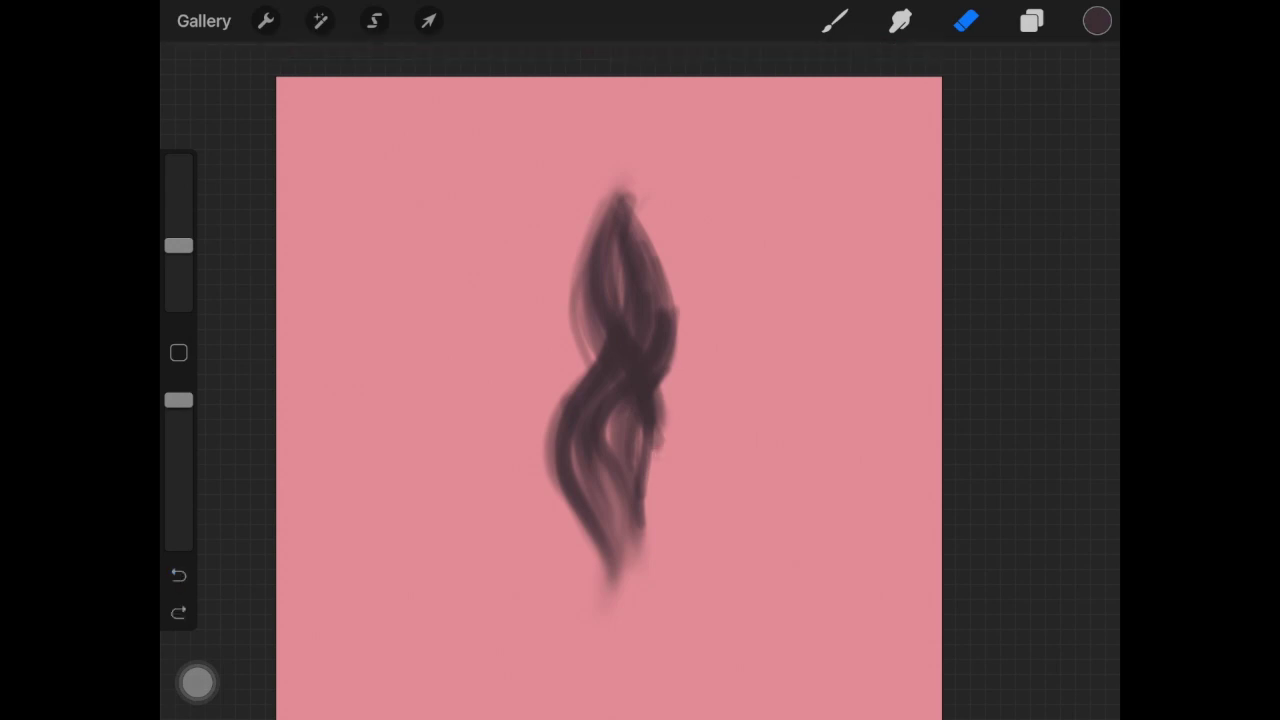
click(656, 448)
Select the Luminance Lightpen brush from the Brush Library.
click(835, 20)
click(835, 20)
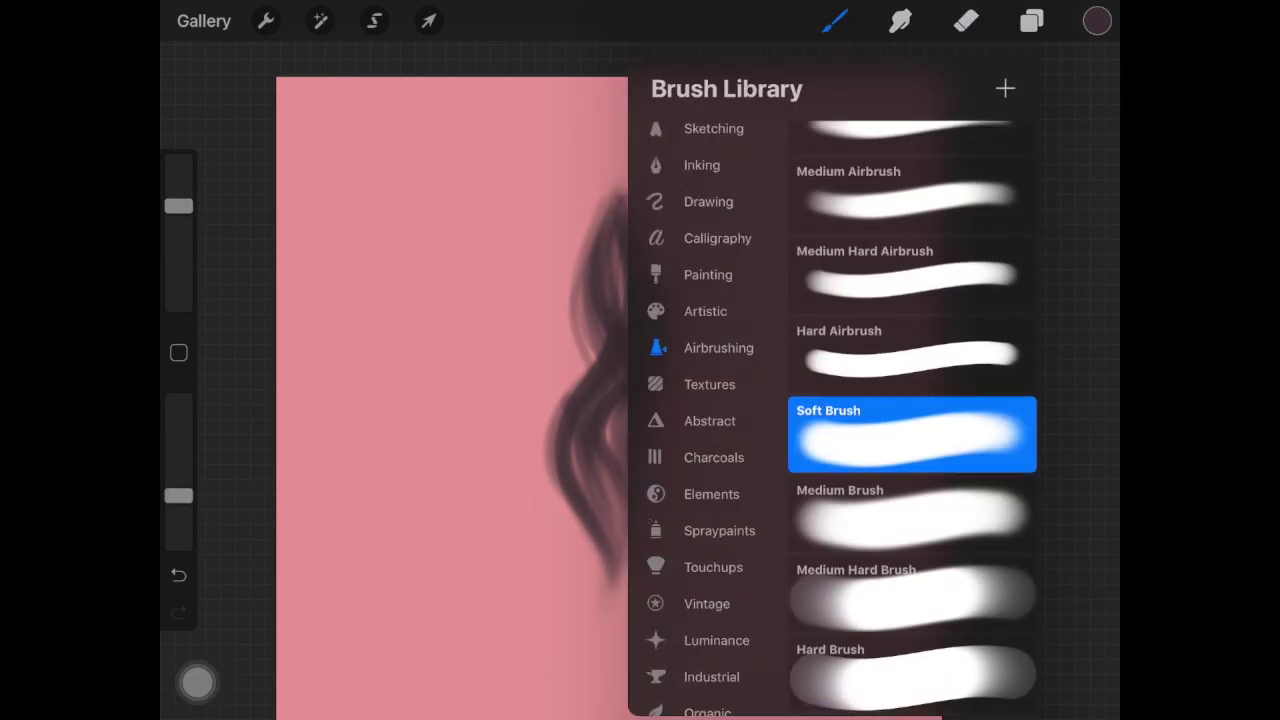
click(715, 640)
click(912, 320)
click(912, 242)
click(450, 400)
Thin the Lightpen and draw faint highlight strands on the hair, undoing poor ones.
drag(614, 257, 606, 443)
click(178, 574)
drag(178, 161, 178, 274)
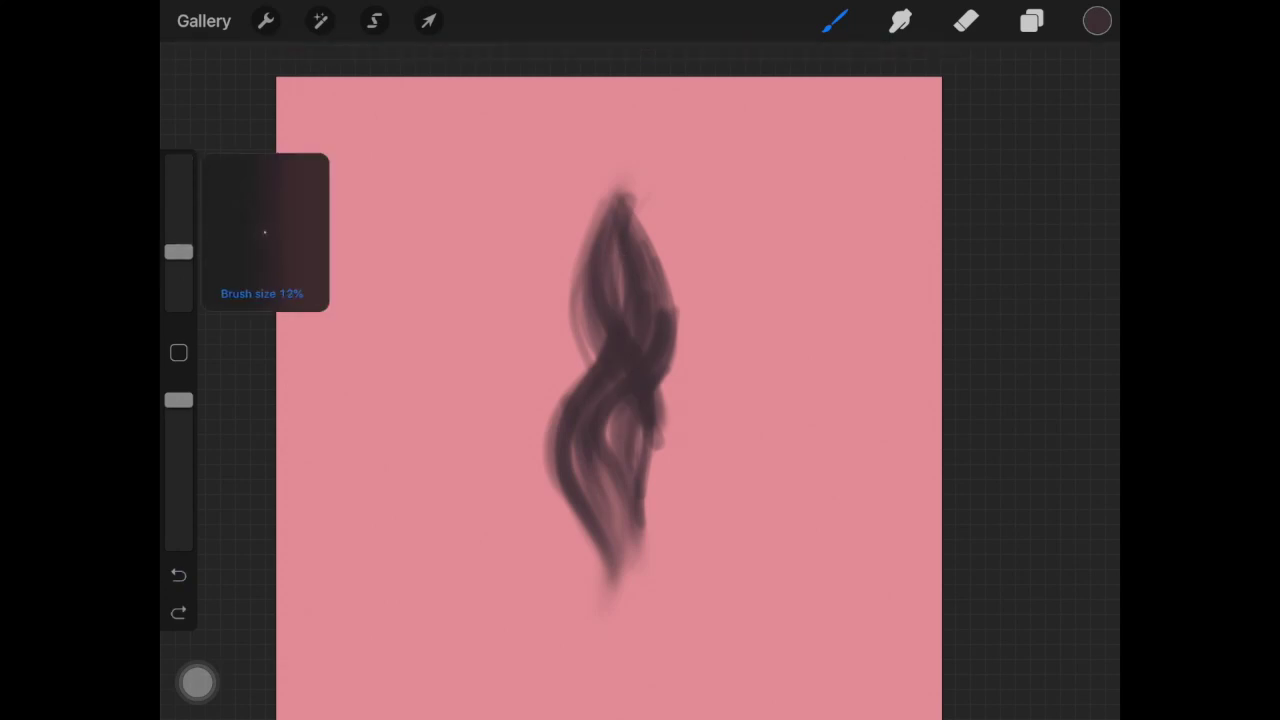
drag(600, 392, 580, 447)
drag(630, 268, 606, 390)
drag(654, 298, 590, 475)
click(178, 574)
drag(178, 274, 178, 285)
drag(628, 250, 600, 405)
click(178, 574)
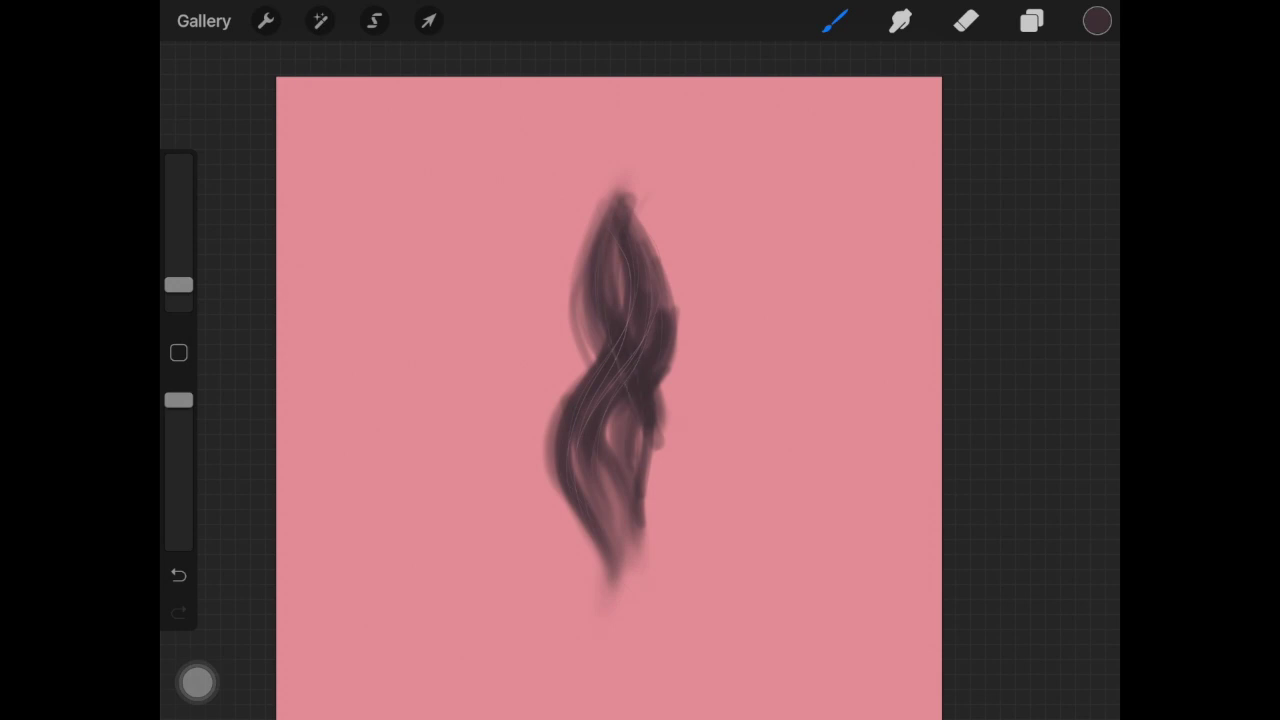
Discard unwanted light strands, check the layers list, and add thin strands mid-lock.
click(178, 574)
scroll(610, 416, down, 3)
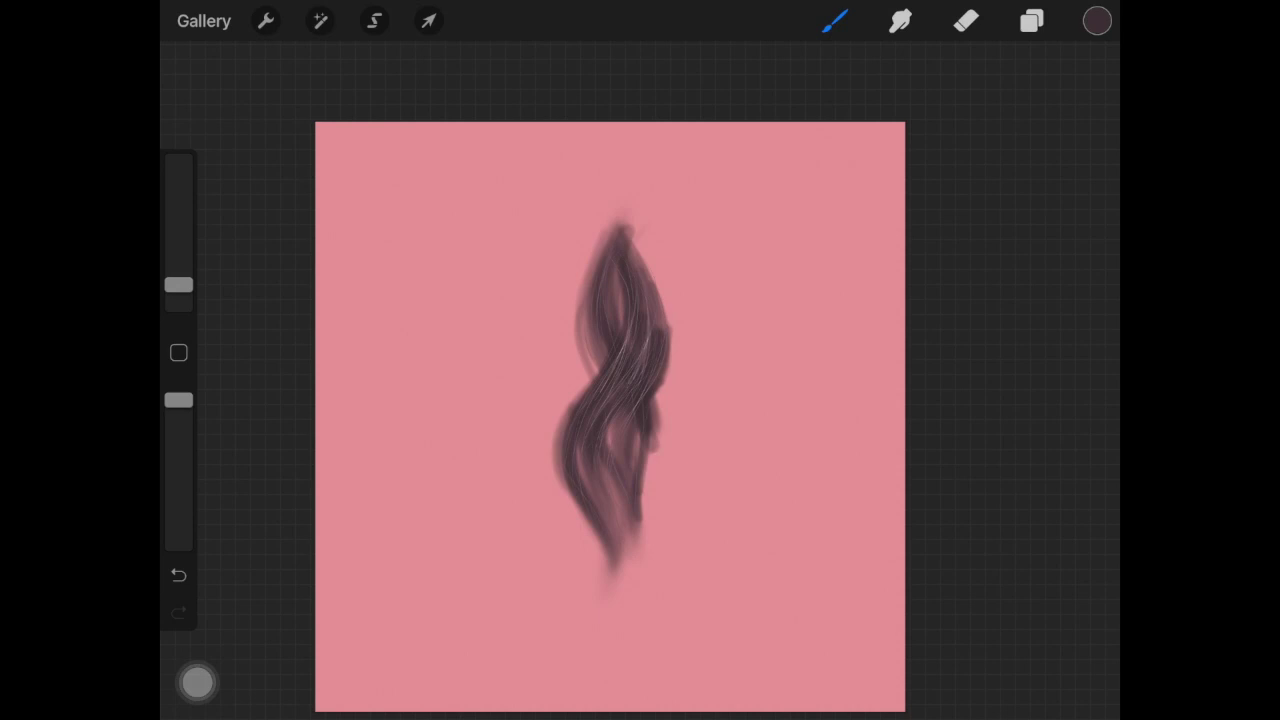
click(178, 575)
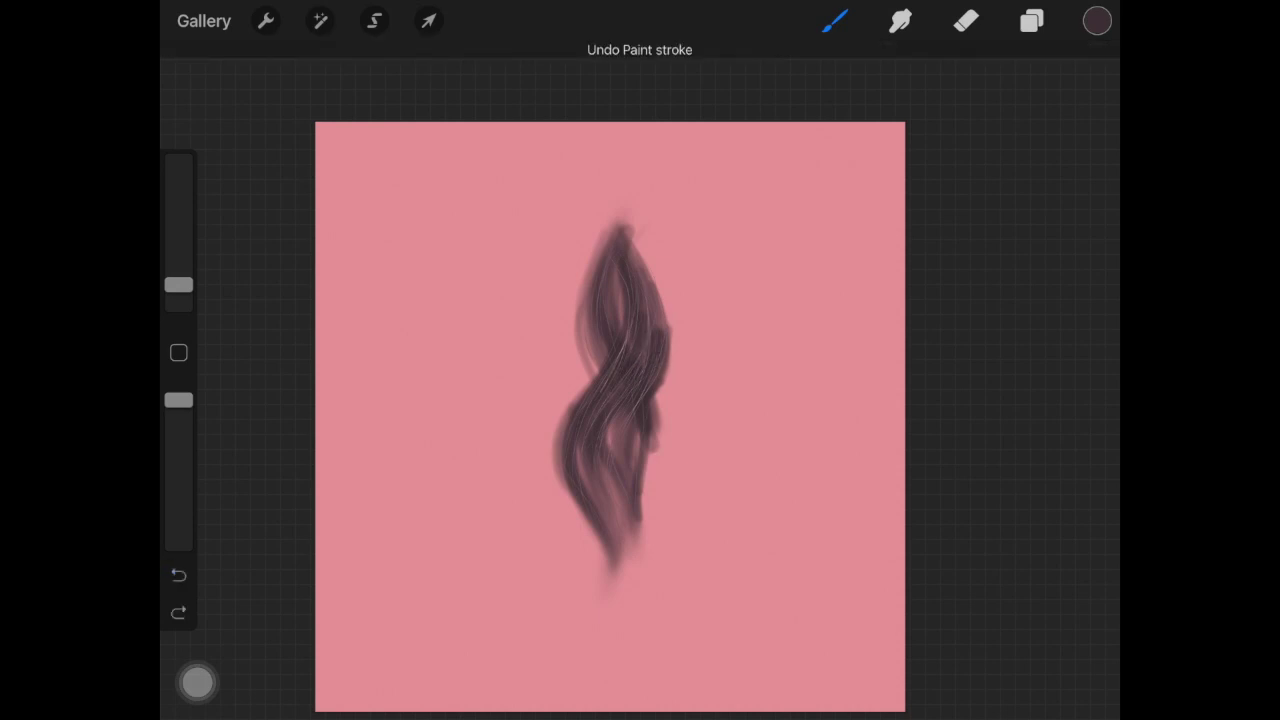
click(1031, 21)
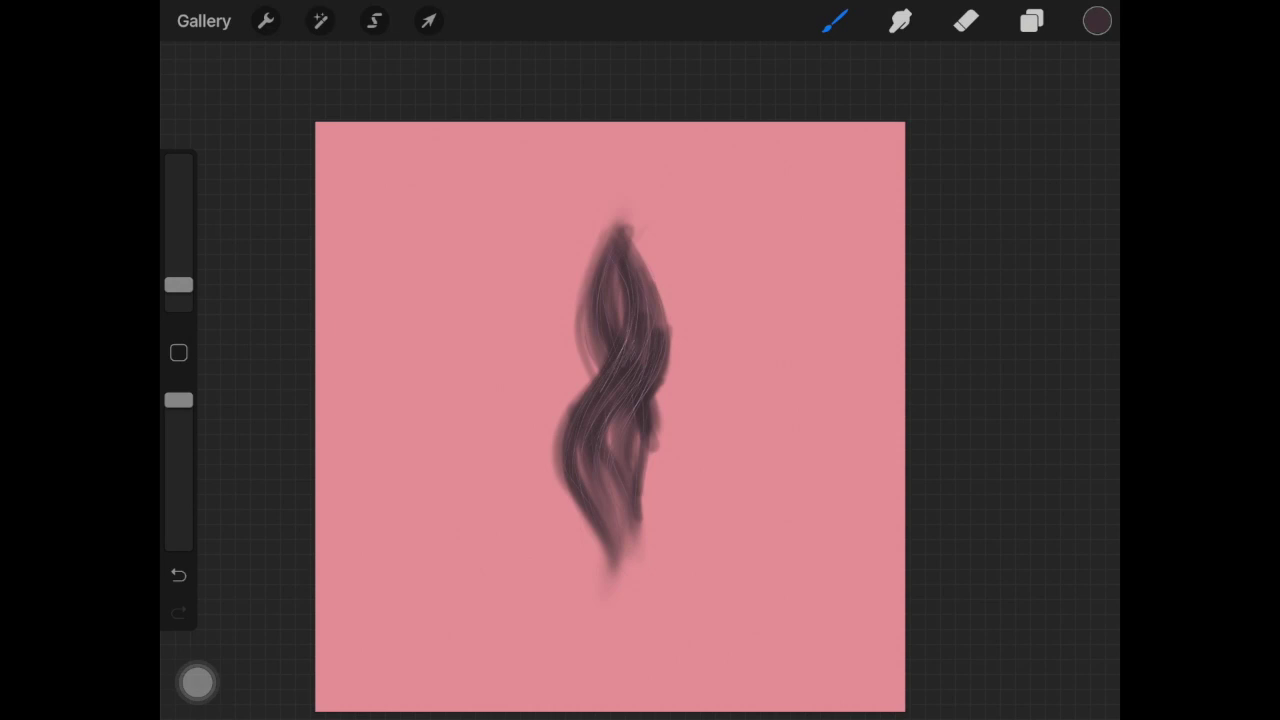
mouse_move(604, 384)
mouse_down()
mouse_move(640, 346)
mouse_move(662, 352)
mouse_up()
Add a light strand higher up, then smudge middle and upper strands at varied sizes.
drag(601, 316, 599, 284)
click(900, 20)
click(178, 205)
drag(178, 205, 178, 240)
drag(642, 345, 631, 376)
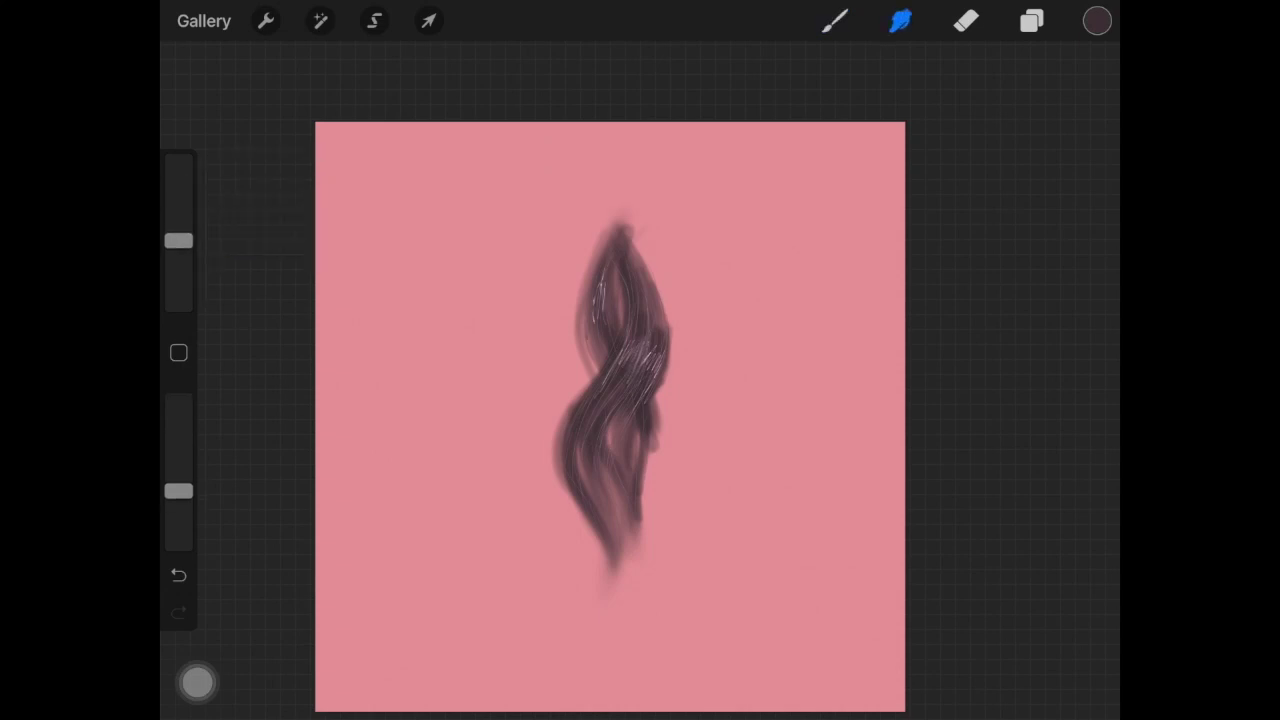
drag(178, 240, 178, 229)
drag(648, 348, 646, 369)
drag(178, 229, 178, 211)
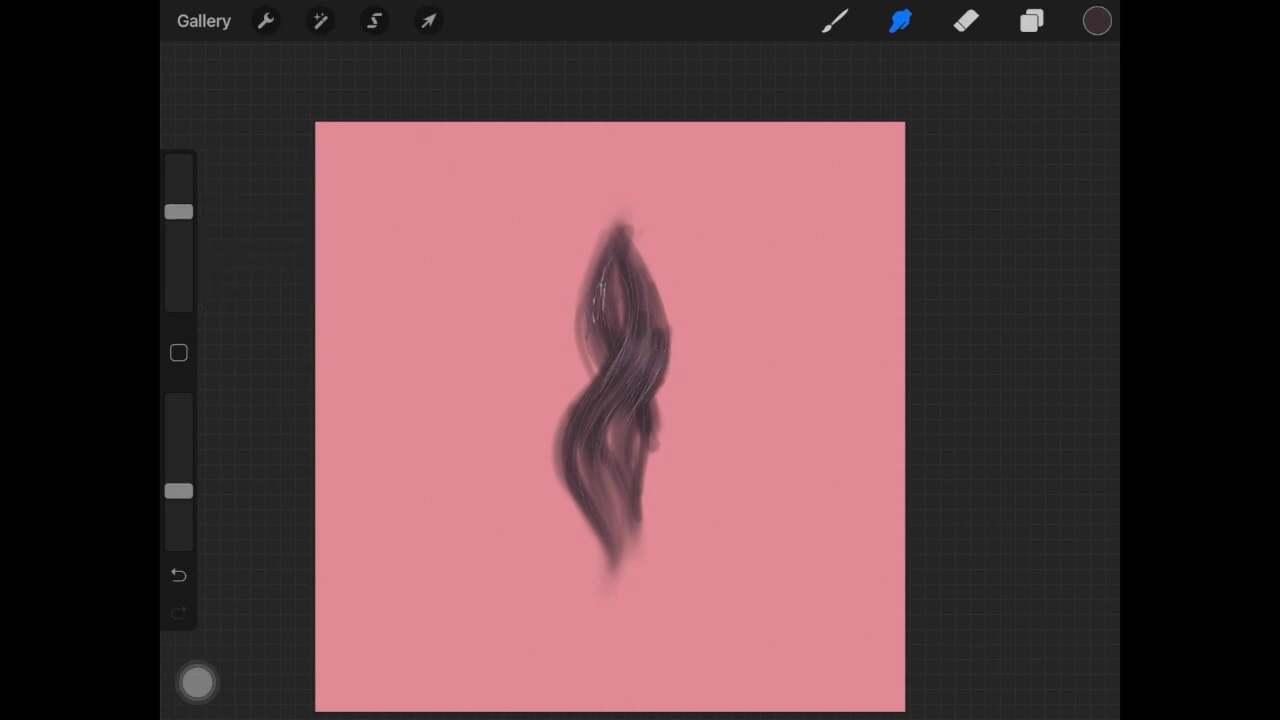
drag(603, 274, 603, 294)
Paint several light strands in the lower hair and smudge them to blend in.
click(835, 20)
drag(571, 432, 564, 472)
drag(600, 430, 592, 476)
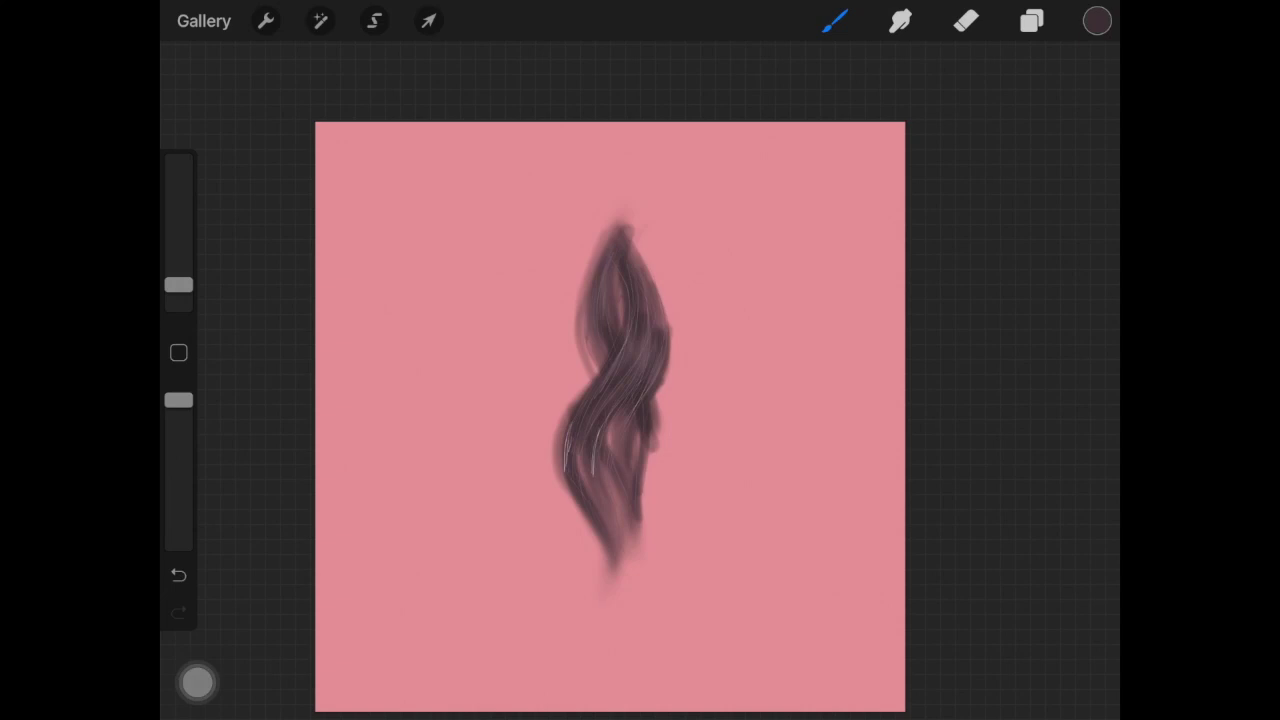
drag(567, 433, 574, 487)
click(900, 20)
drag(568, 440, 574, 487)
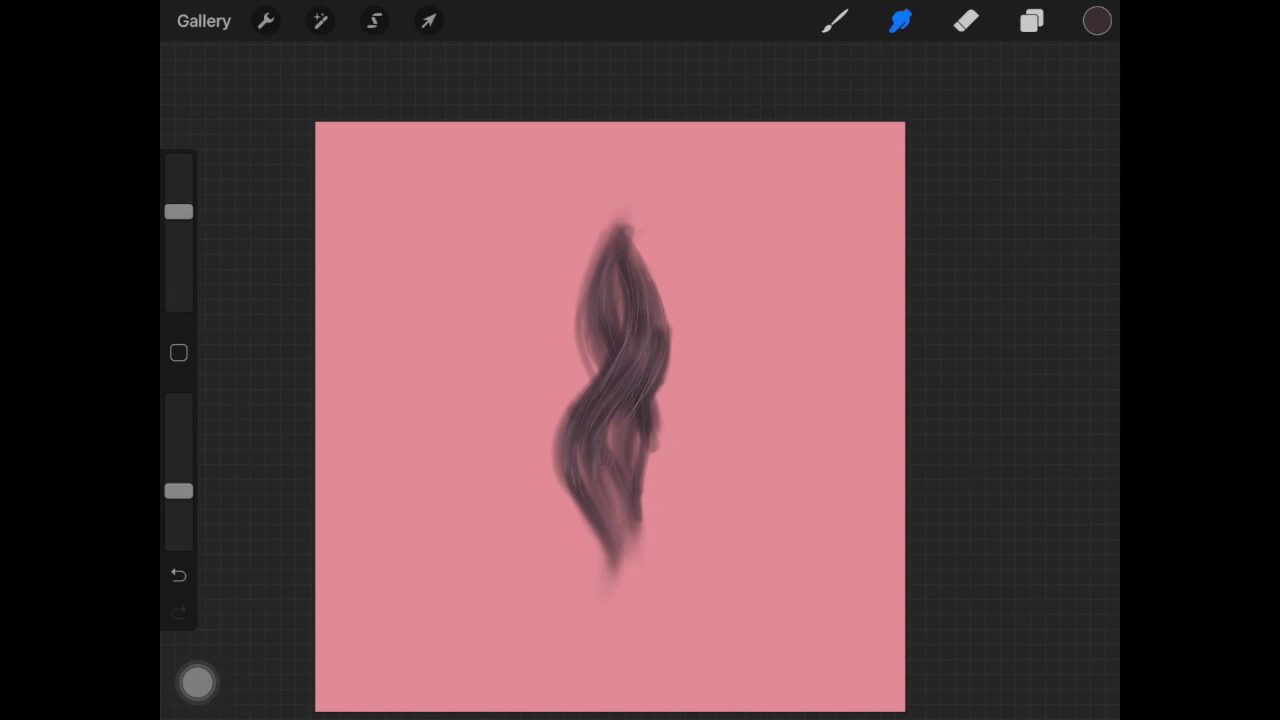
click(835, 20)
drag(577, 456, 594, 432)
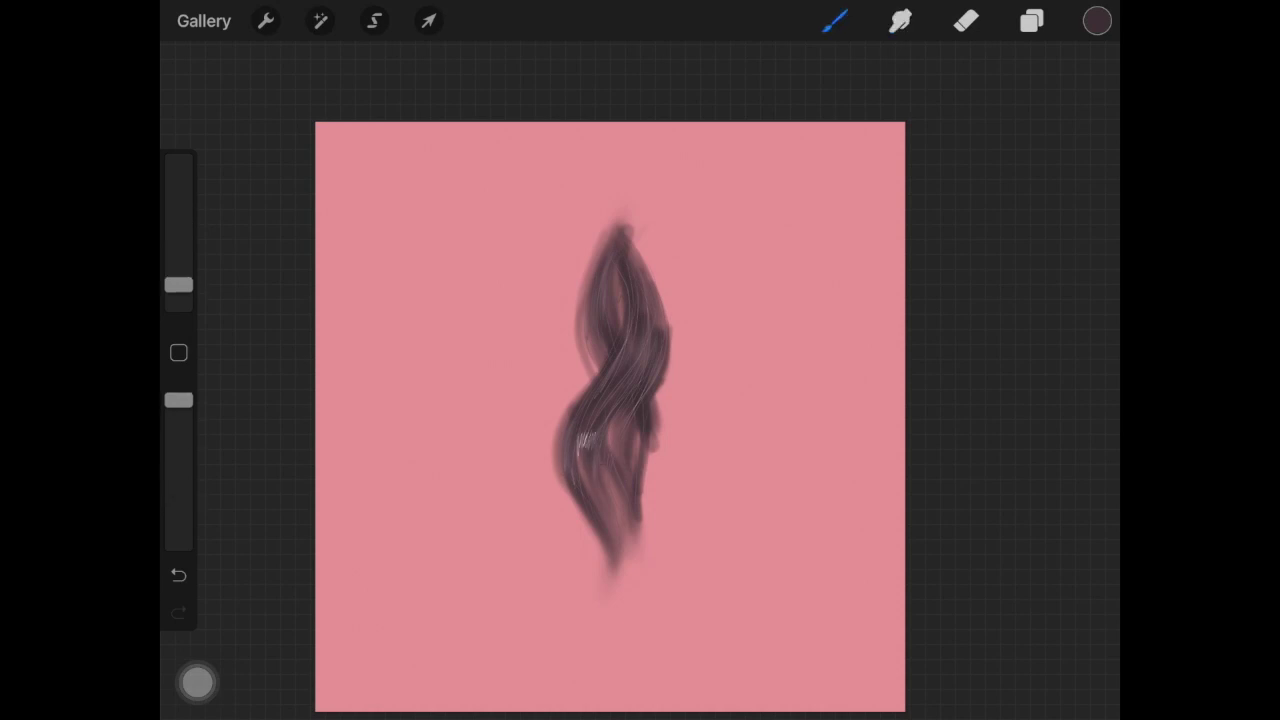
click(900, 20)
drag(178, 209, 178, 228)
drag(582, 446, 594, 430)
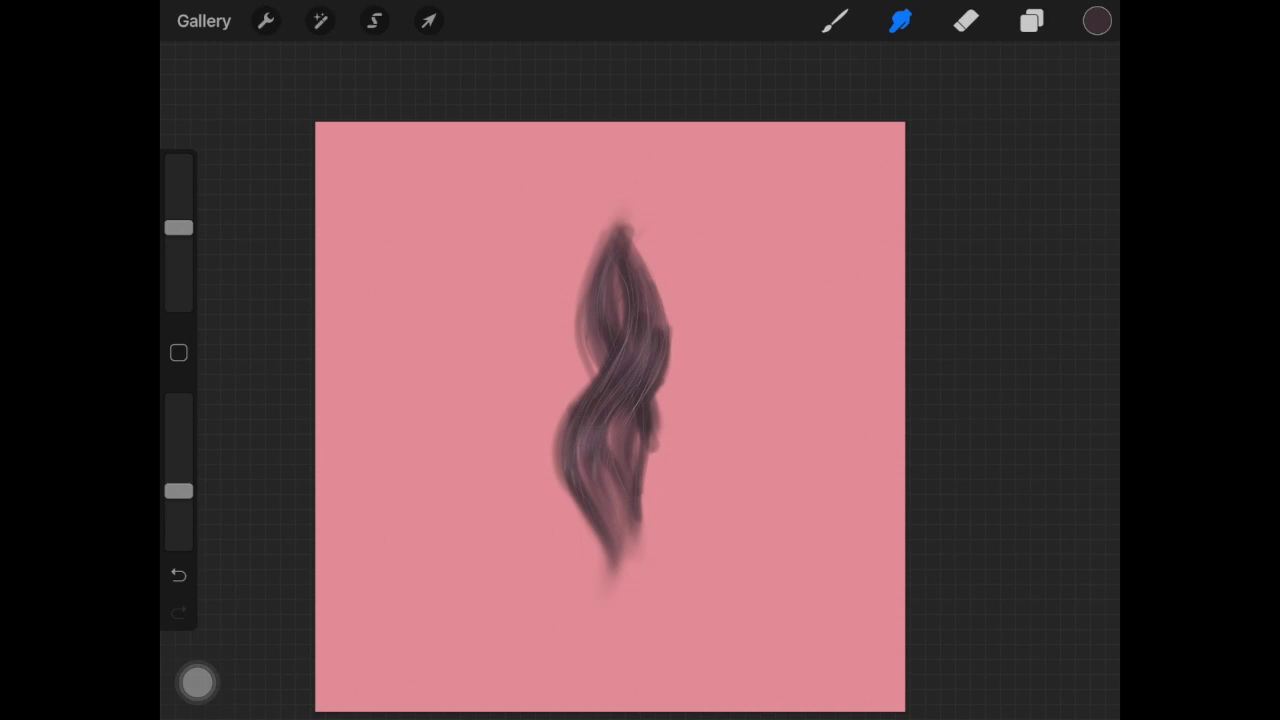
Select Layer 5 in the layers list to paint on.
click(1031, 20)
click(1031, 20)
click(886, 214)
Toggle Layer 5 visibility to compare the strands, then select the Hair2 layer.
click(835, 20)
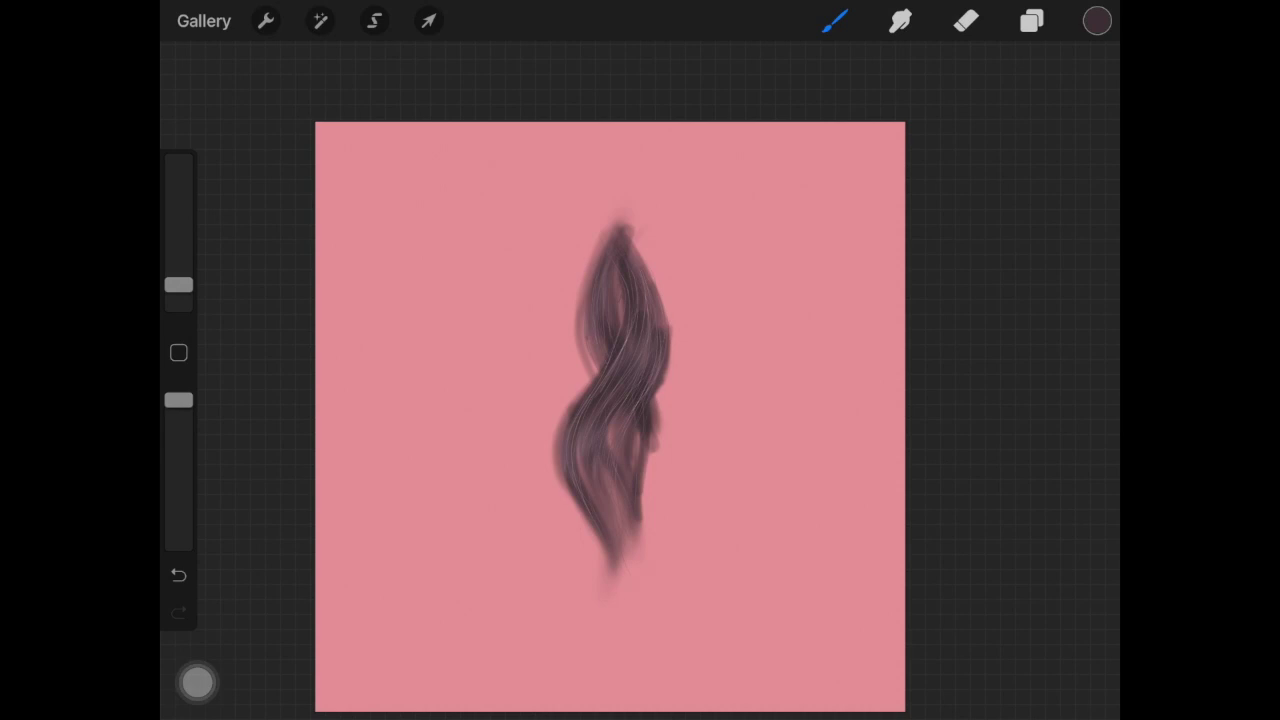
click(1031, 21)
click(1083, 215)
click(1083, 215)
click(880, 279)
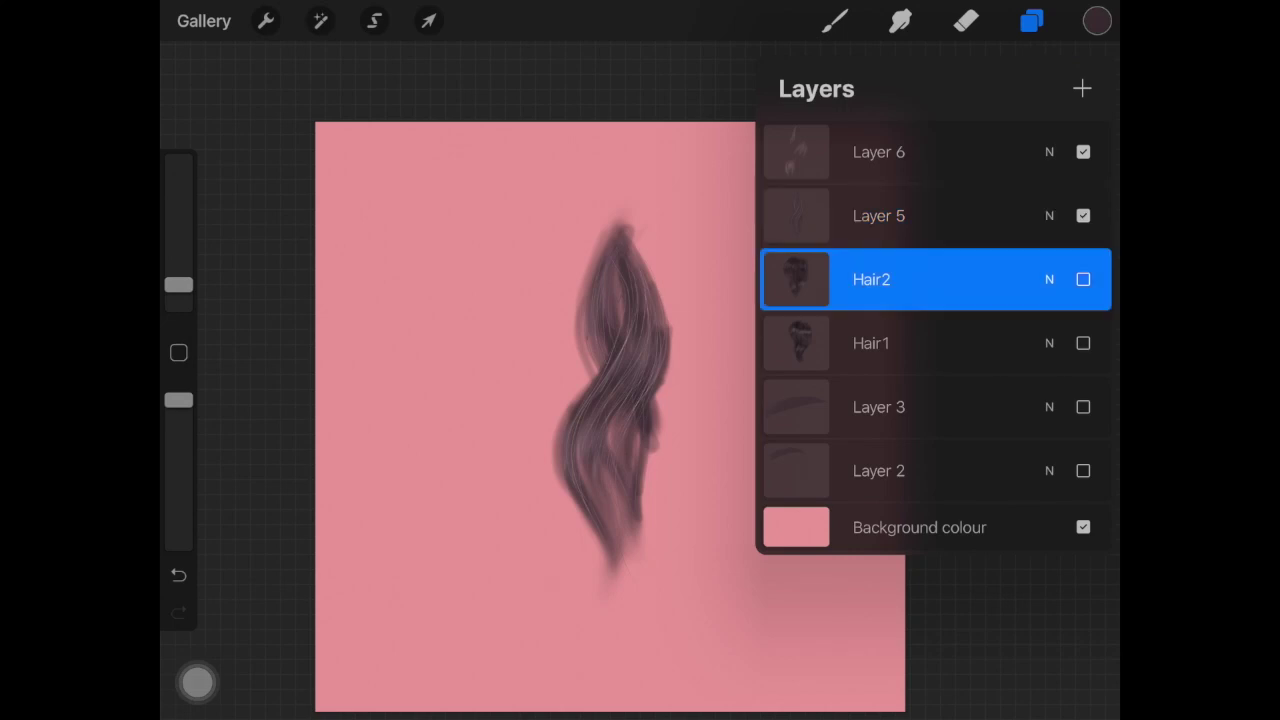
click(835, 21)
Choose the Soft Airbrush from the Airbrushing brush set.
click(835, 21)
click(718, 296)
click(912, 163)
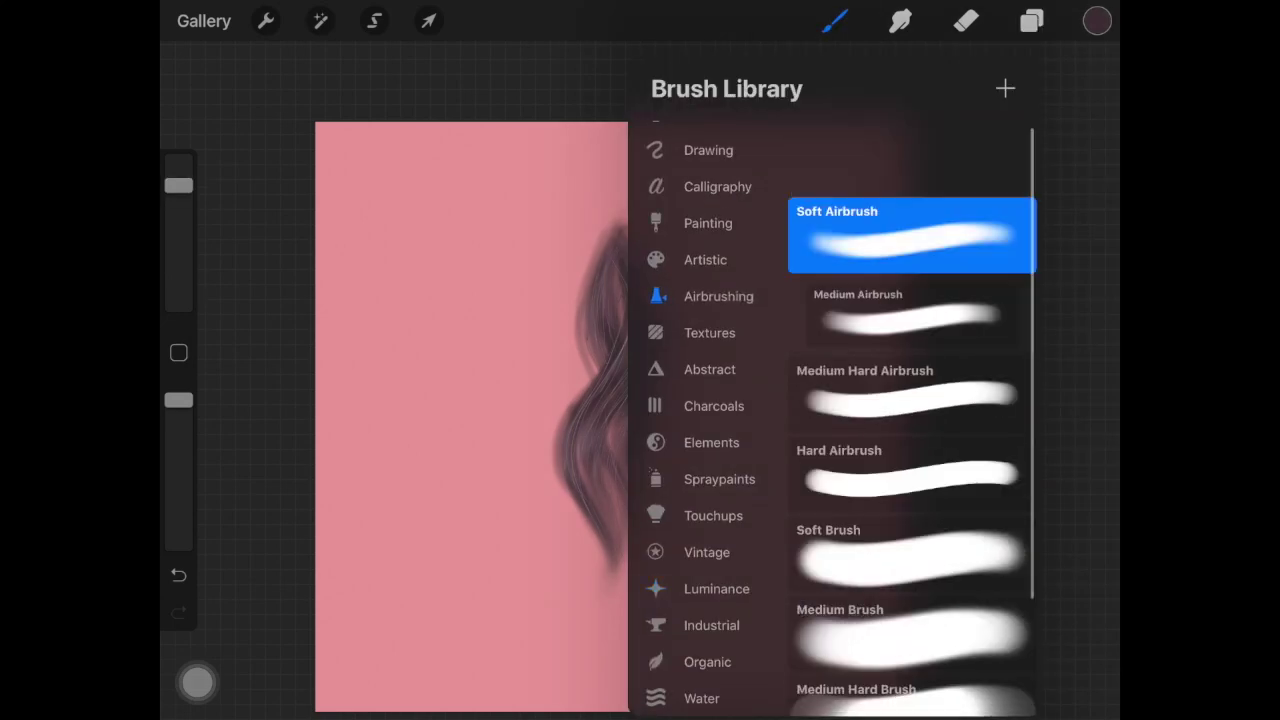
Softly darken the lower and middle hair with low-opacity dark strokes.
click(835, 21)
mouse_move(650, 435)
mouse_down()
mouse_move(580, 500)
mouse_move(620, 575)
mouse_up()
key(ctrl+z)
drag(178, 400, 178, 475)
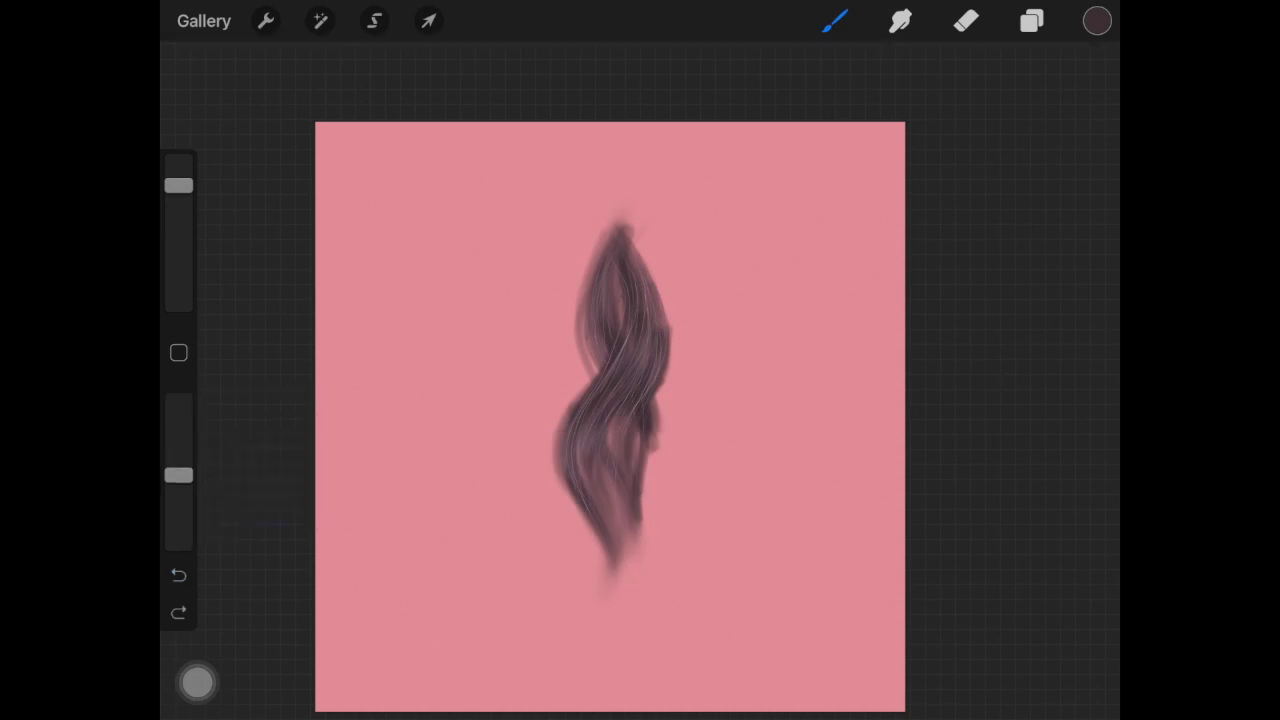
drag(636, 420, 585, 540)
mouse_move(624, 290)
mouse_down()
mouse_move(590, 380)
mouse_move(574, 384)
mouse_up()
key(ctrl+z)
drag(178, 475, 178, 493)
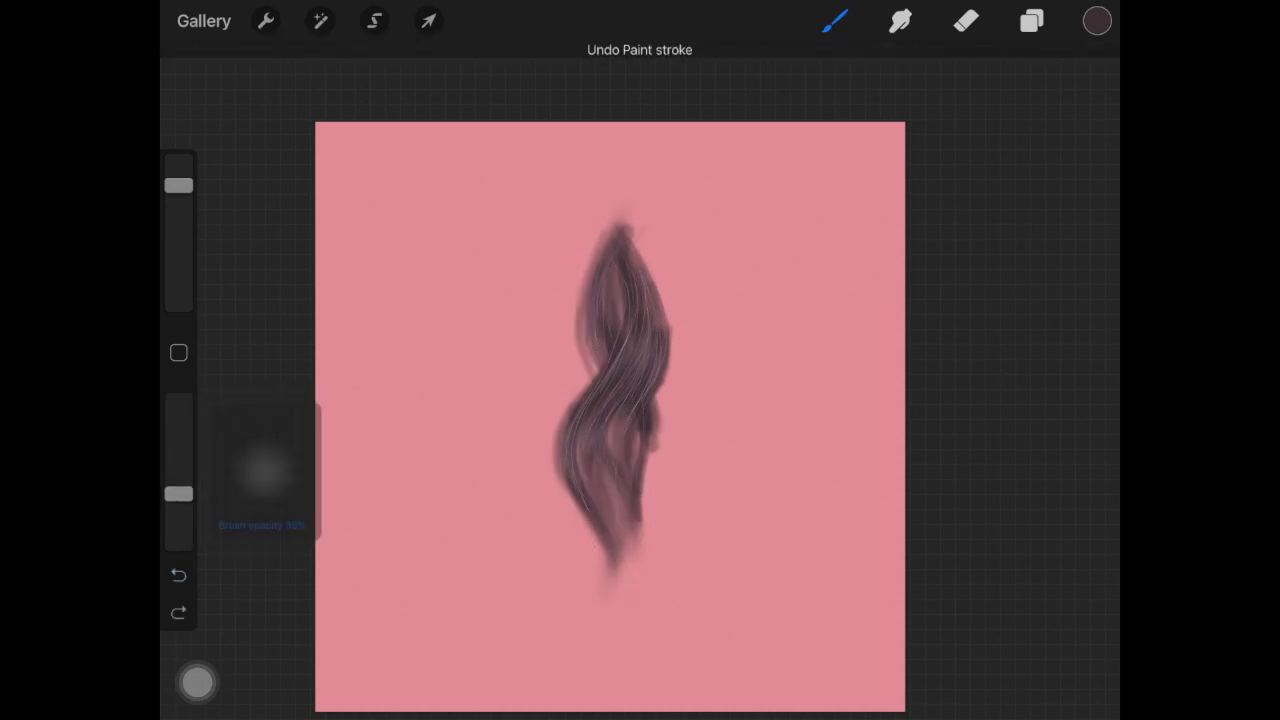
mouse_move(620, 426)
mouse_down()
mouse_move(606, 530)
mouse_move(585, 494)
mouse_up()
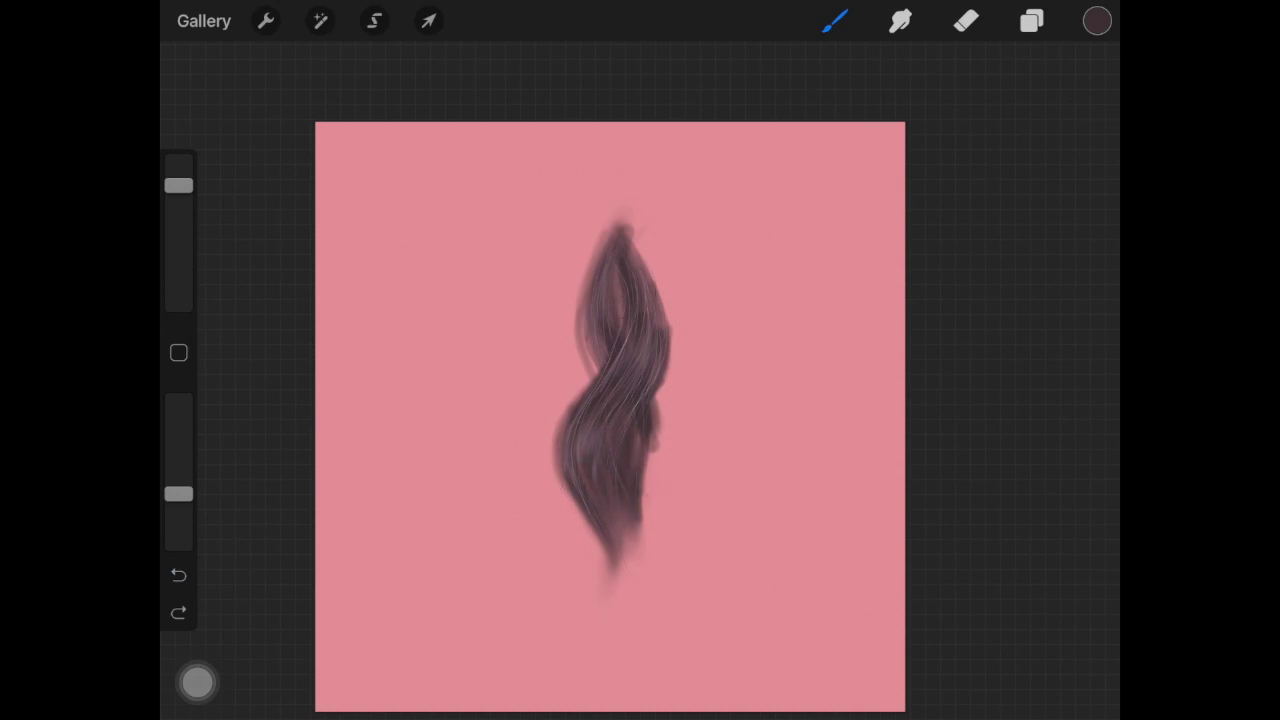
drag(614, 272, 574, 388)
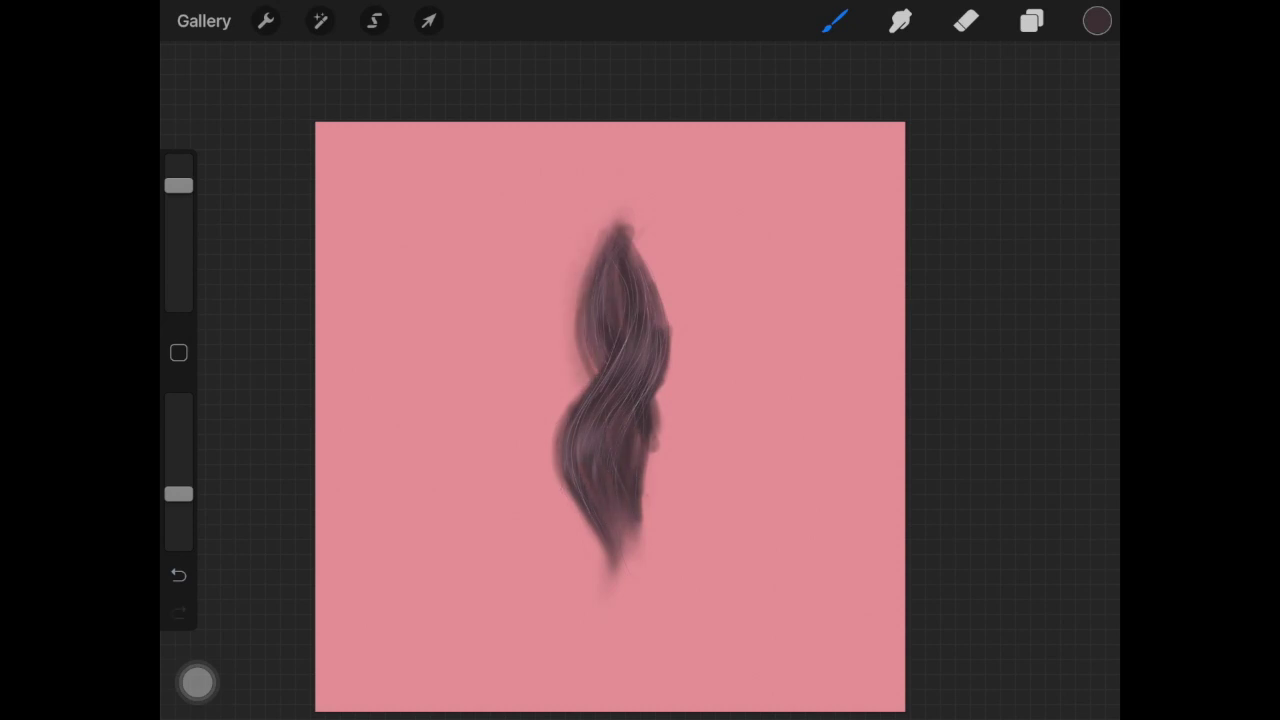
With the Eraser on Layer 5, lighten patches on the hair's right edge and top tip.
click(966, 20)
click(1031, 20)
click(886, 214)
click(966, 20)
click(966, 20)
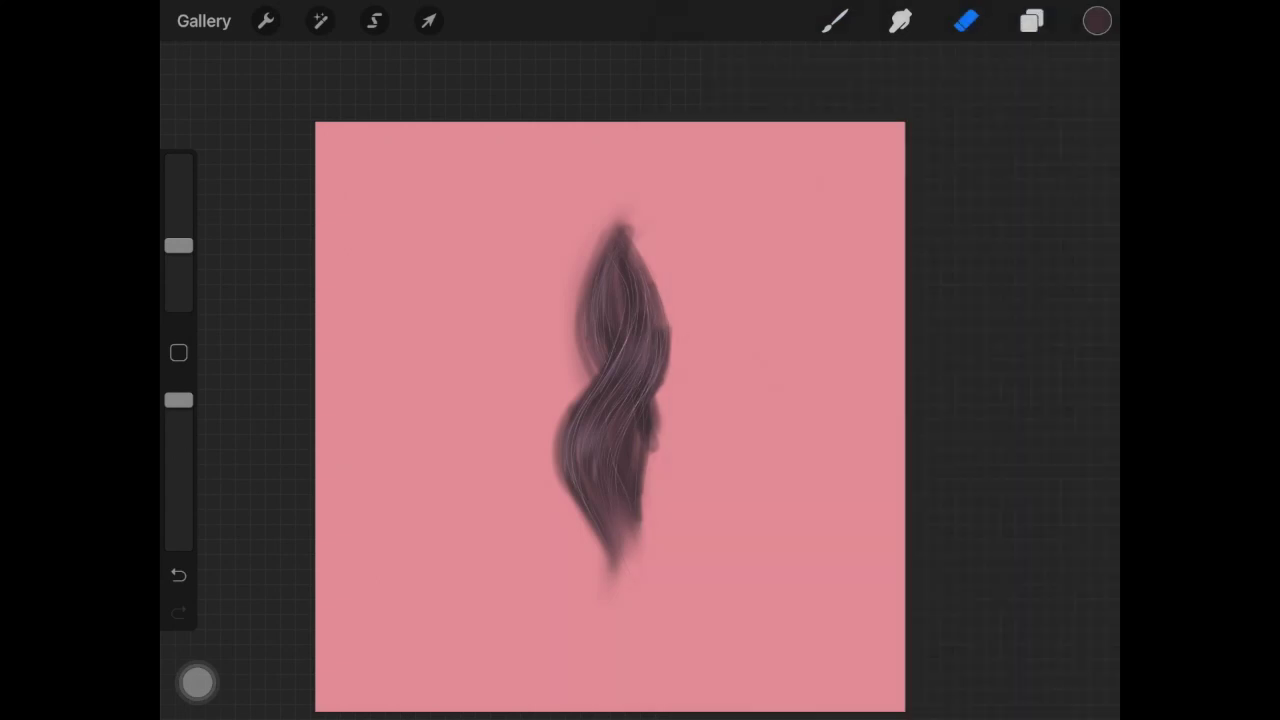
drag(662, 378, 664, 390)
mouse_move(624, 220)
mouse_down()
mouse_move(634, 234)
mouse_move(620, 236)
mouse_up()
drag(657, 452, 653, 396)
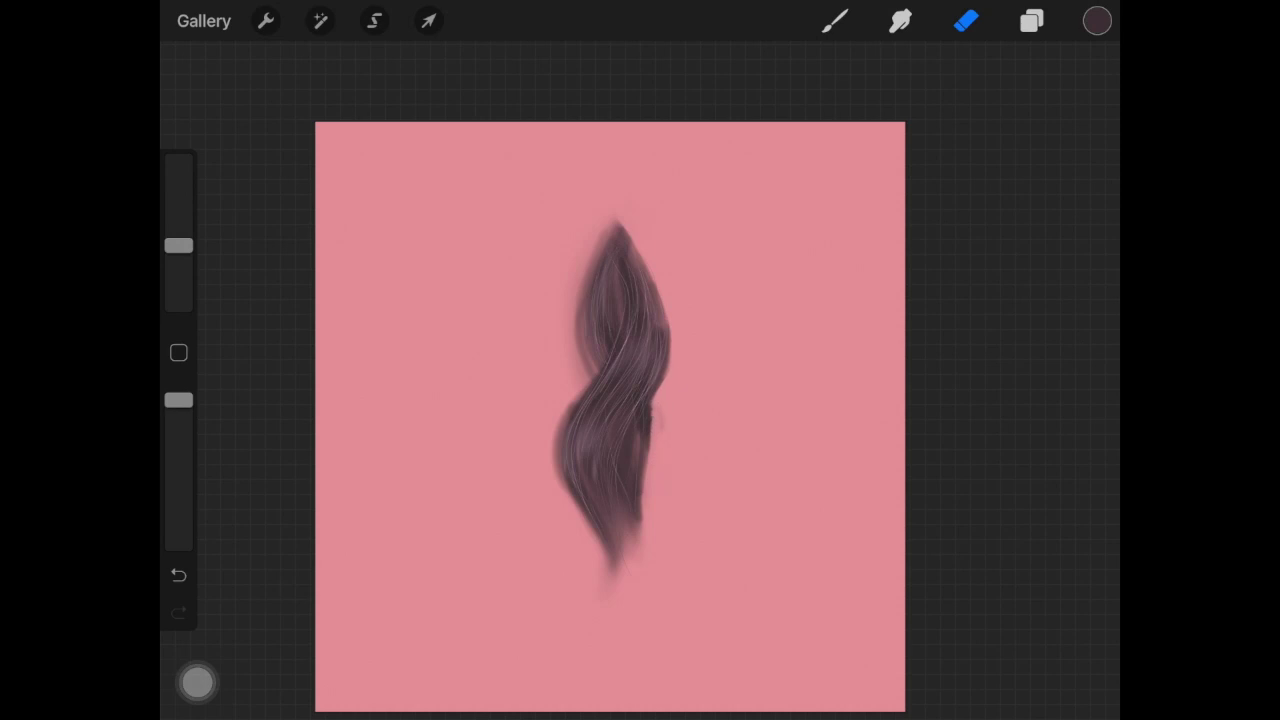
Zoom in to erase stray marks along the hair's right edge, then zoom back out.
scroll(615, 400, up, 5)
mouse_move(500, 245)
mouse_down()
mouse_move(450, 315)
mouse_move(437, 440)
mouse_move(462, 368)
mouse_up()
scroll(640, 380, down, 5)
drag(527, 520, 549, 320)
scroll(540, 380, down, 2)
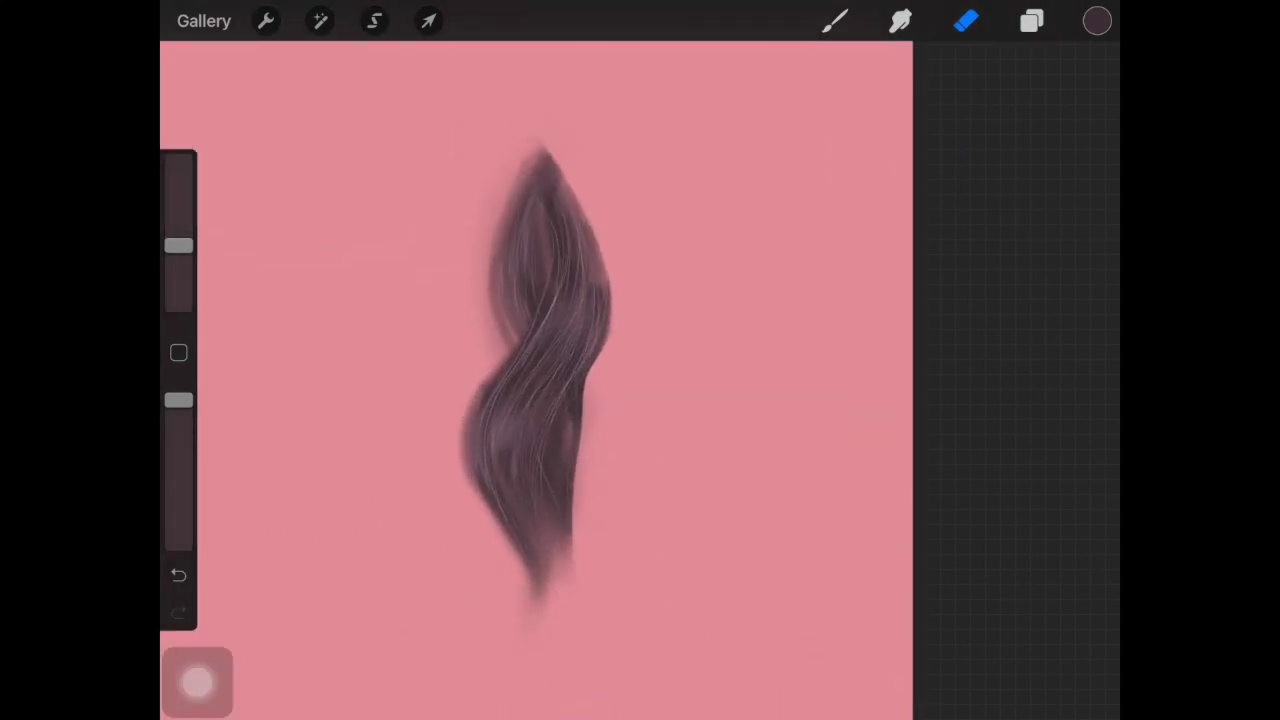
scroll(540, 380, down, 3)
Try a larger, stronger Smudge stroke beside the hair and undo it.
click(900, 21)
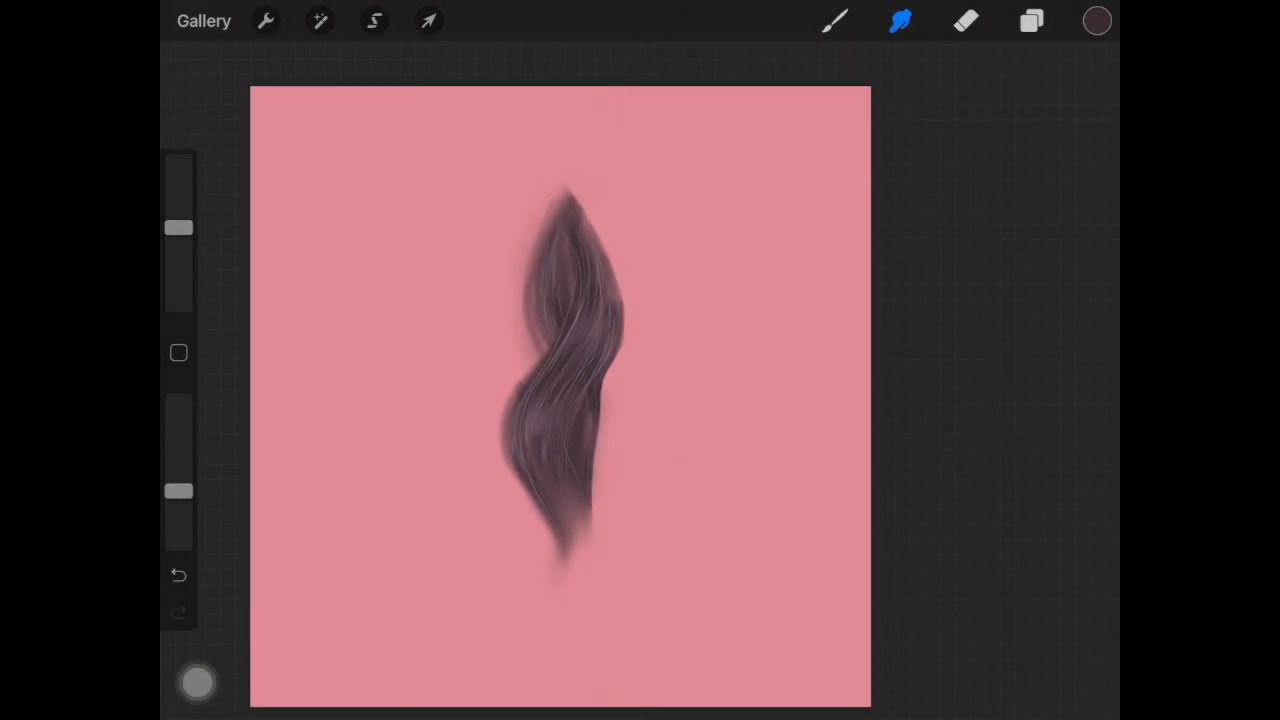
drag(178, 228, 178, 186)
click(1031, 21)
click(178, 575)
click(1031, 21)
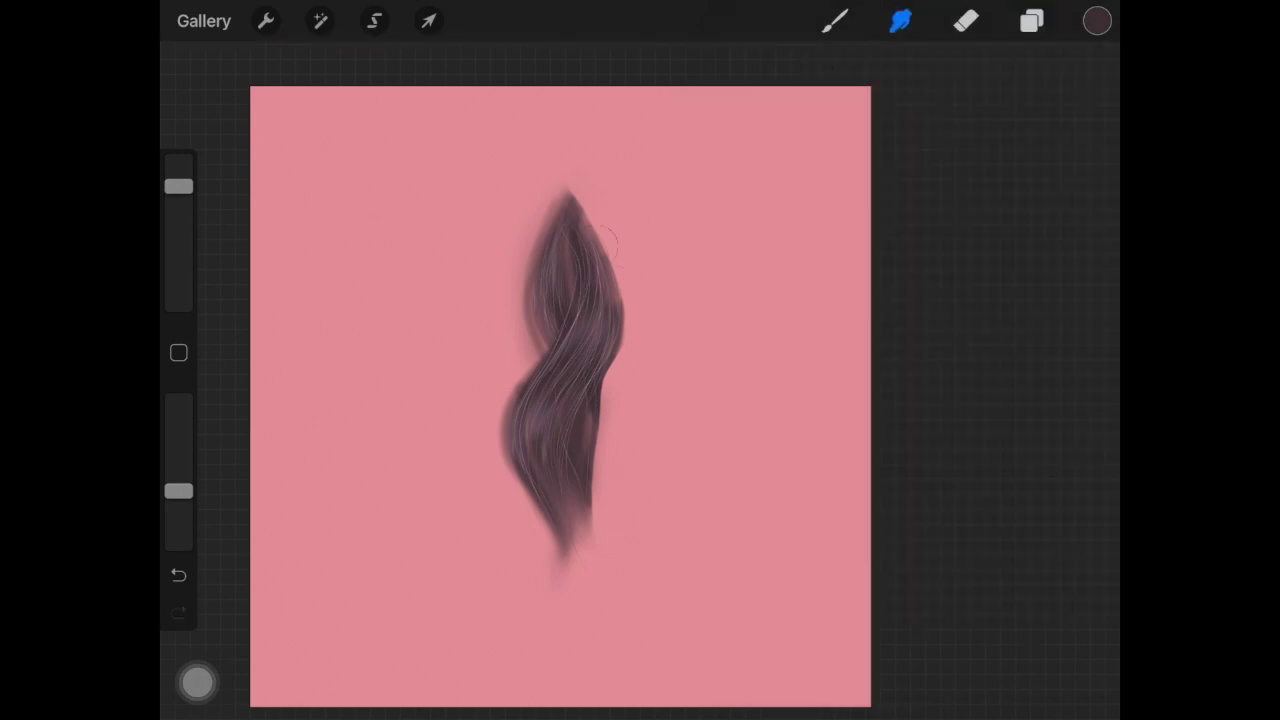
drag(178, 490, 178, 425)
drag(595, 525, 610, 440)
click(178, 575)
click(1031, 21)
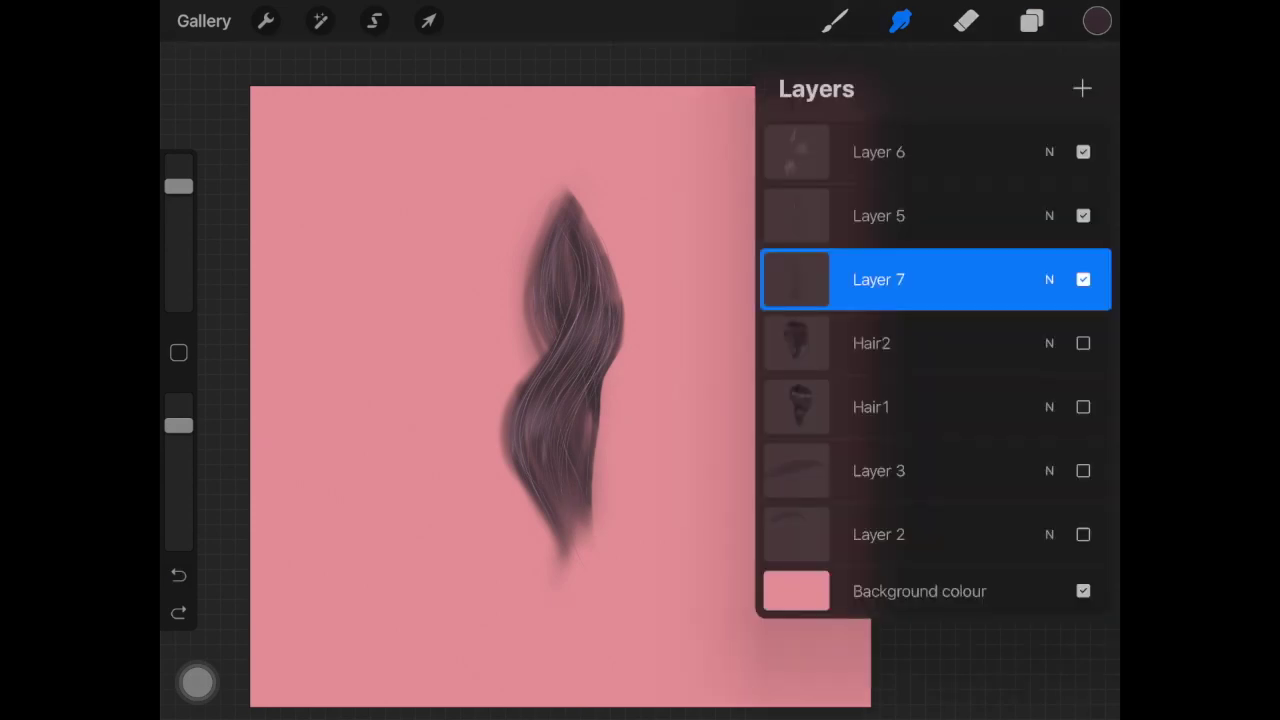
Return to the Brush with smaller size and lower opacity, discarding two test strokes.
click(835, 21)
drag(178, 186, 178, 242)
drag(617, 312, 617, 380)
click(178, 575)
drag(590, 200, 610, 380)
click(178, 575)
drag(178, 493, 178, 523)
Stroke faint dark strands along the hair's right edge and then its left edge.
mouse_move(606, 222)
mouse_down()
mouse_move(596, 258)
mouse_move(618, 396)
mouse_up()
drag(624, 346, 596, 508)
drag(606, 408, 624, 280)
drag(624, 336, 624, 278)
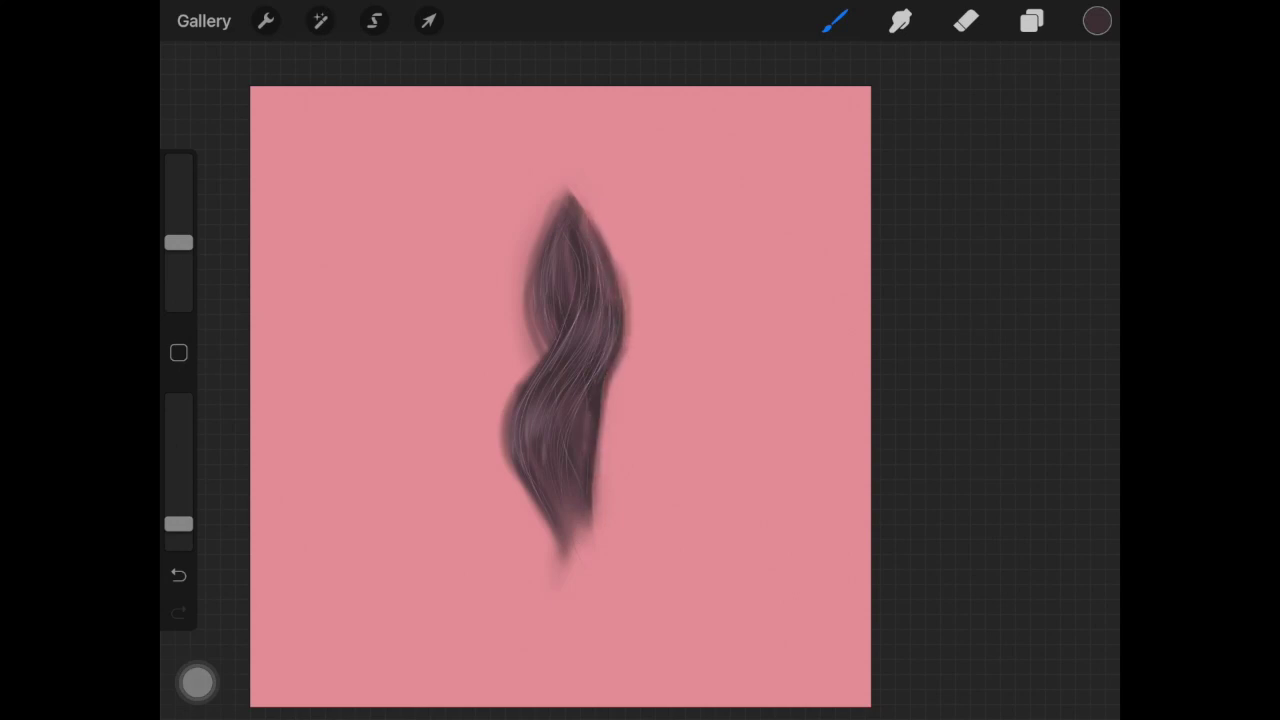
drag(621, 332, 621, 274)
mouse_move(604, 410)
mouse_down()
mouse_move(604, 376)
mouse_move(591, 391)
mouse_up()
drag(538, 460, 536, 416)
drag(560, 490, 548, 468)
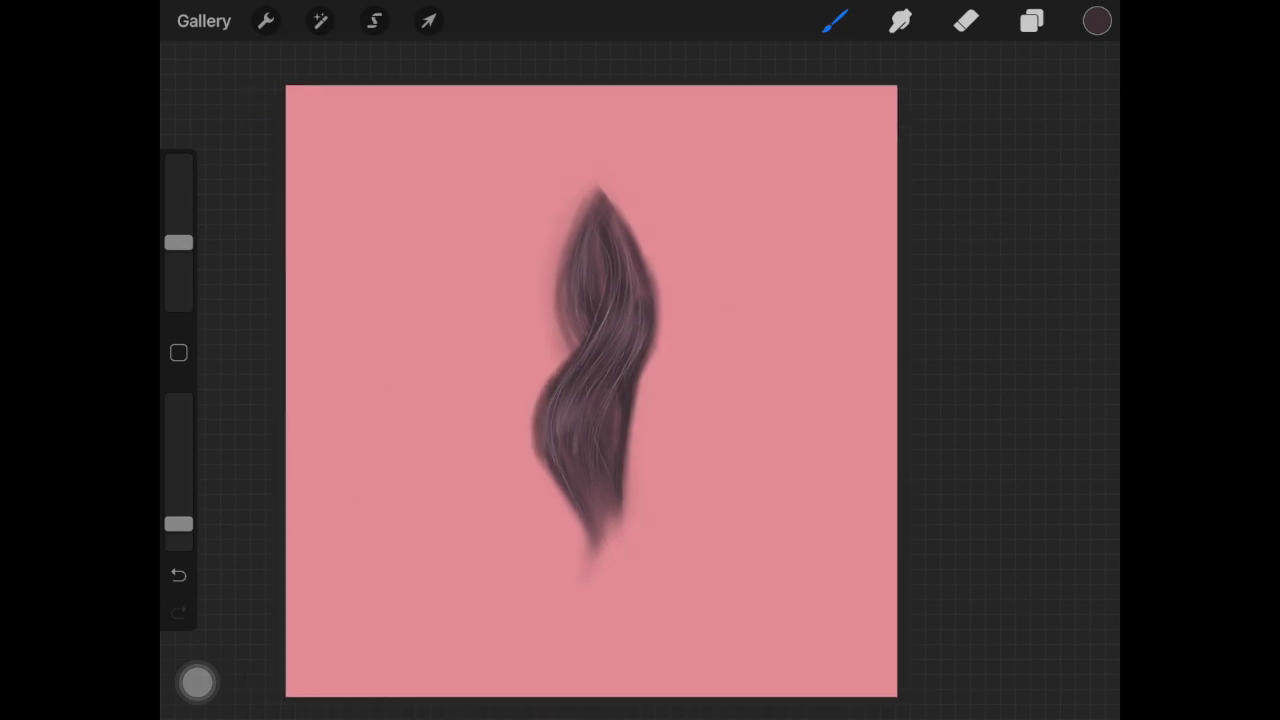
Pick a fine brush at 1% size, adjust opacity, and discard a test stroke.
click(1031, 21)
click(835, 21)
click(1031, 21)
click(835, 21)
click(835, 21)
drag(179, 524, 179, 400)
drag(179, 242, 179, 304)
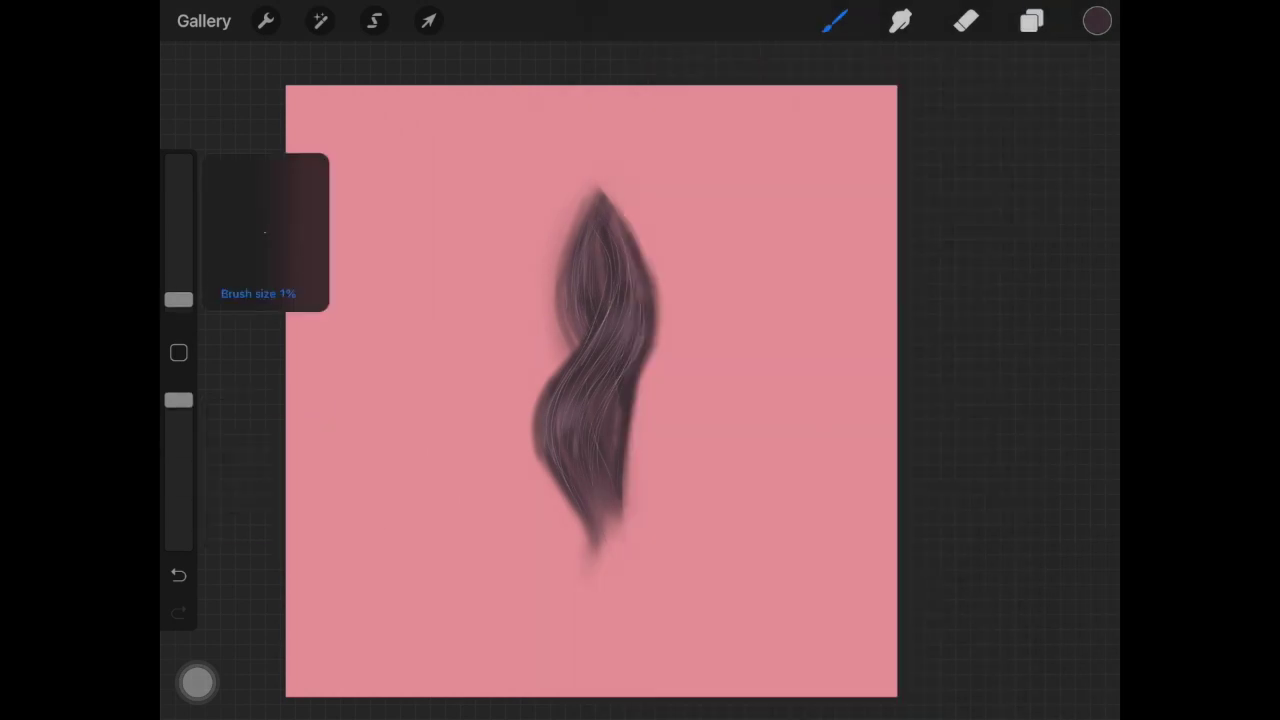
drag(422, 312, 462, 440)
key(ctrl+z)
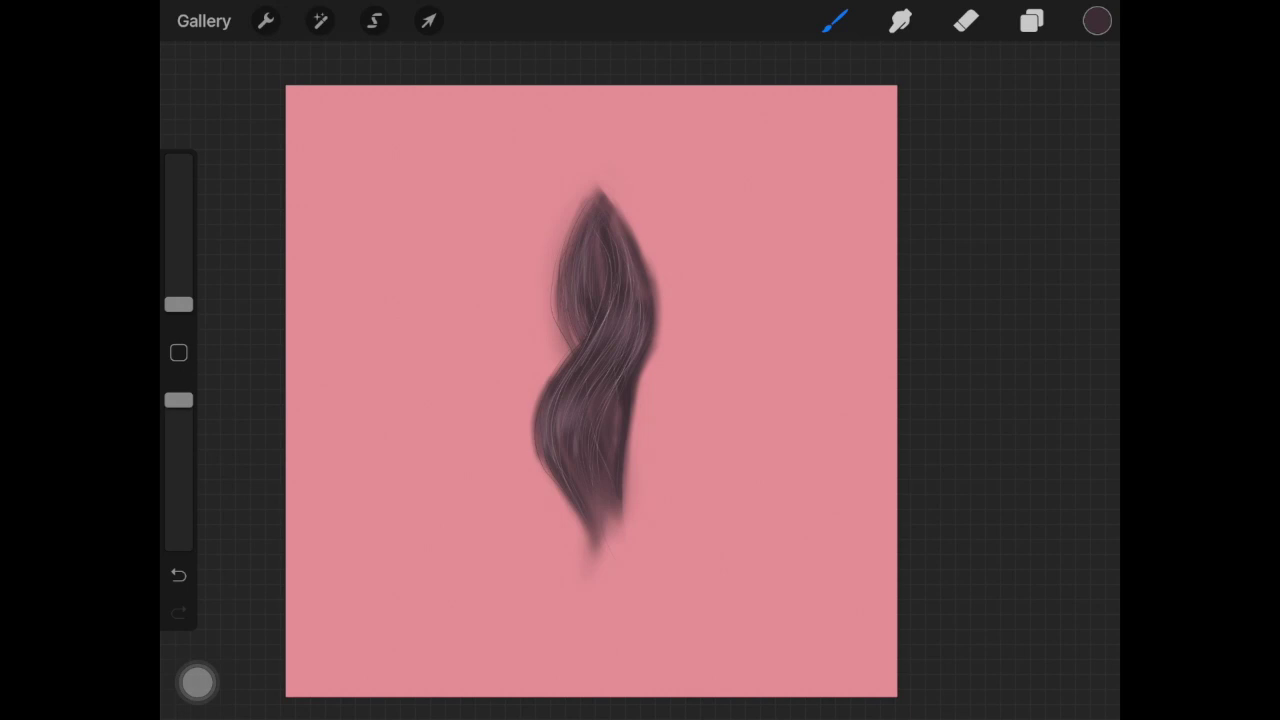
Draw a thin strand curving down from the hair lock's bottom tip.
drag(592, 546, 584, 578)
key(ctrl+z)
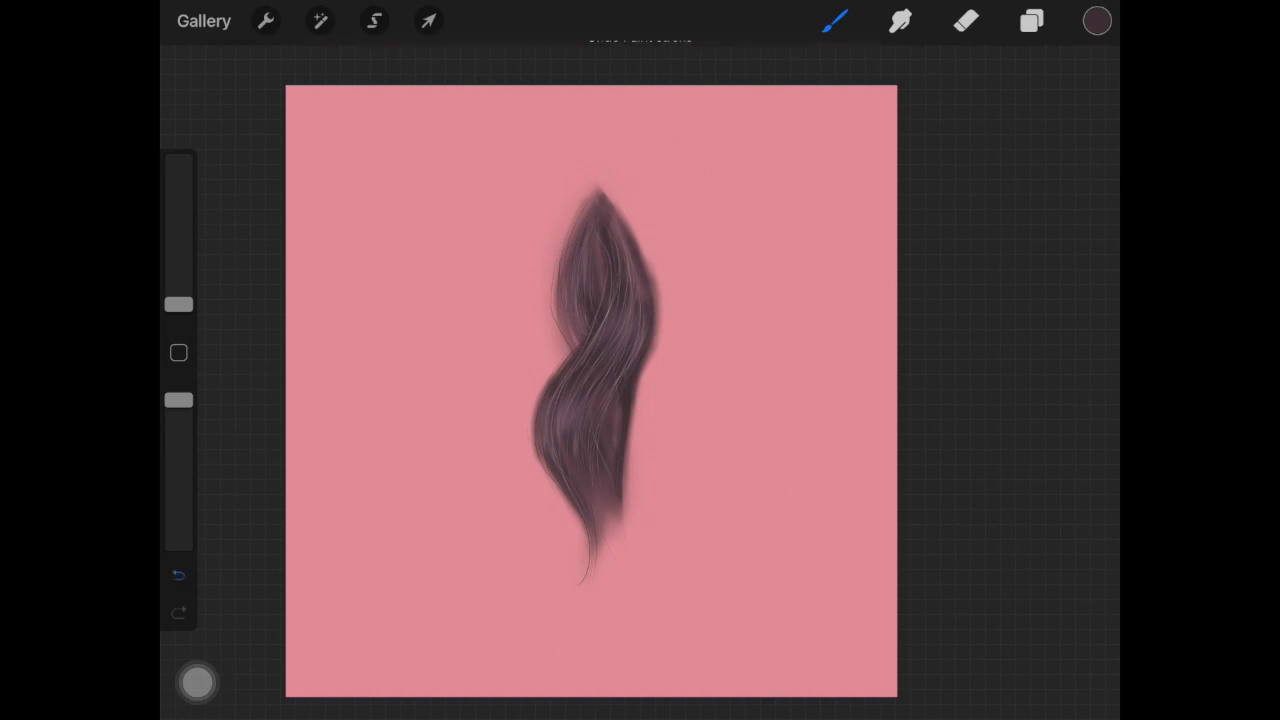
key(ctrl+shift+z)
key(ctrl+z)
key(ctrl+shift+z)
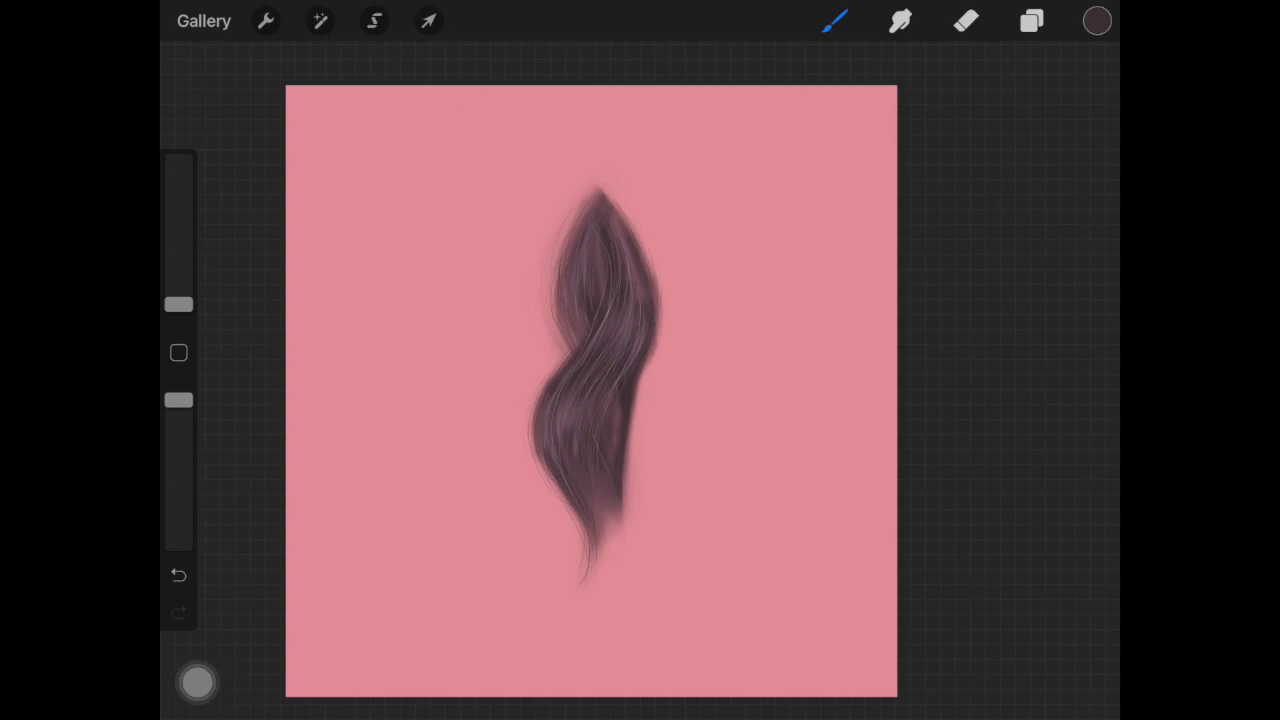
click(178, 575)
Add faint darker marks near the hair's right edge and inside it.
scroll(591, 390, up, 2)
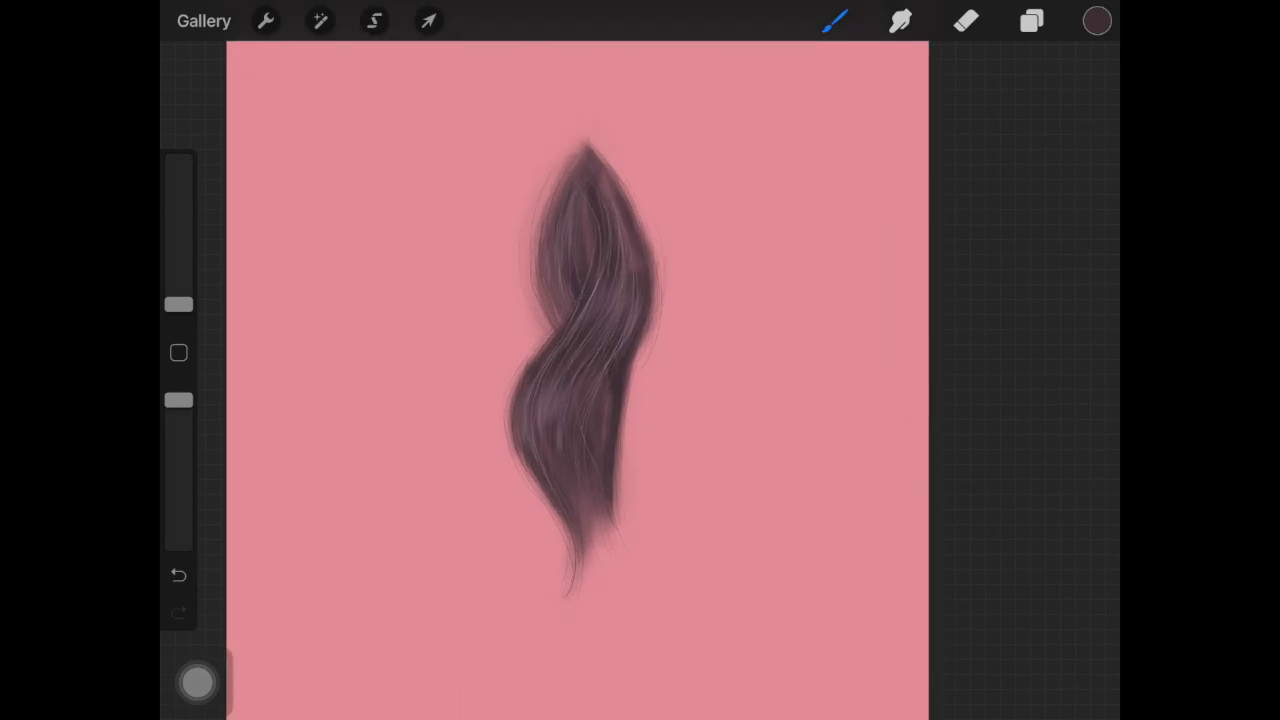
drag(640, 338, 642, 364)
drag(603, 411, 607, 431)
scroll(578, 380, down, 2)
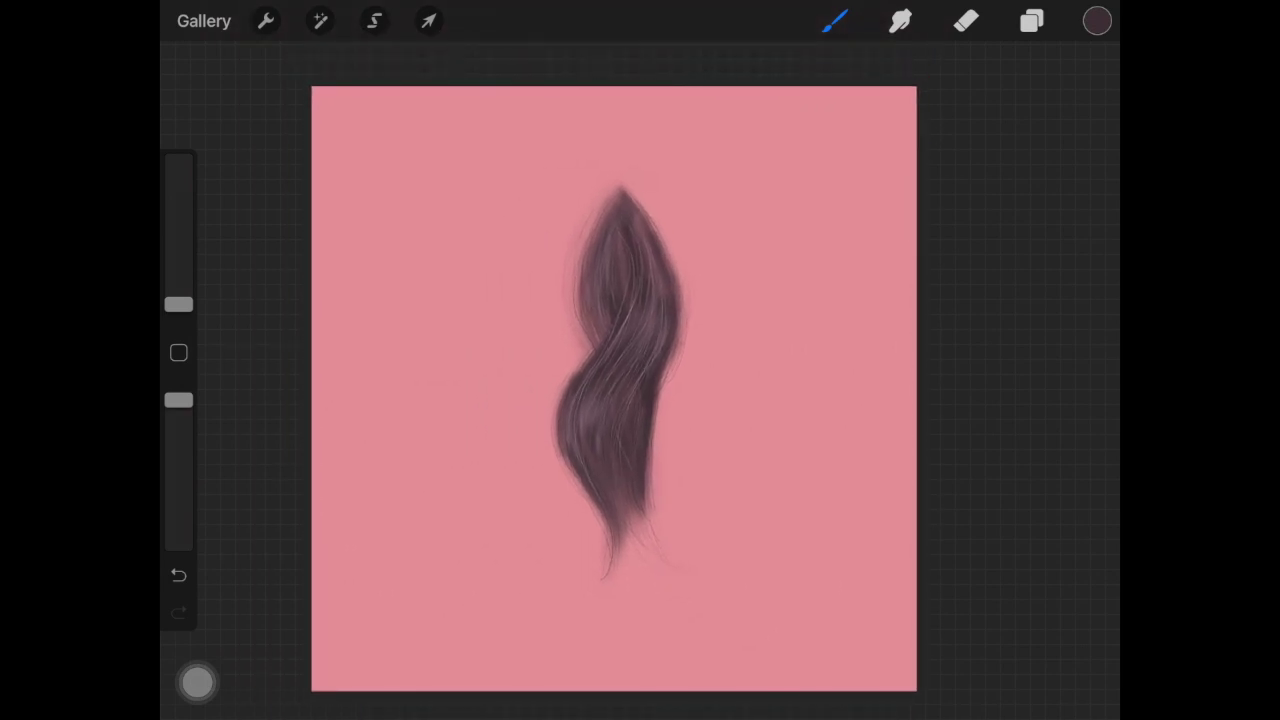
Set up the Soft Airbrush in white with a slightly larger size.
click(1031, 20)
click(835, 20)
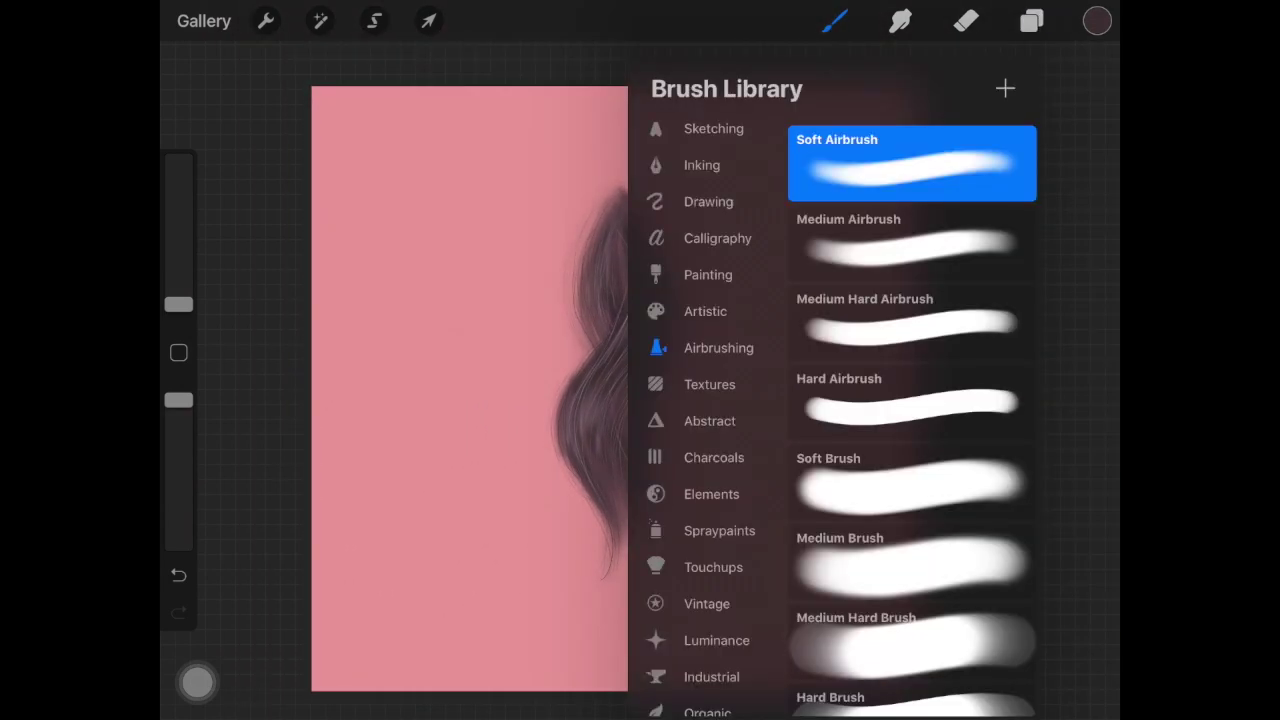
click(1097, 20)
click(877, 194)
click(1097, 20)
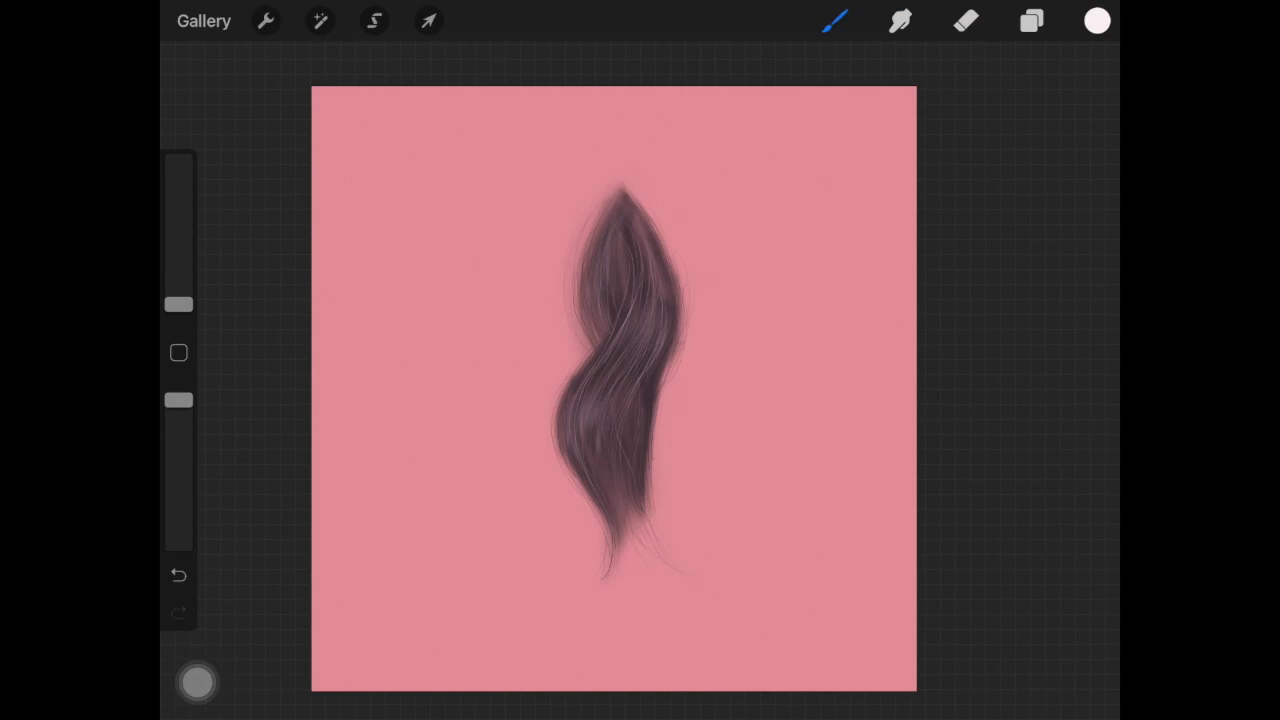
click(178, 574)
drag(178, 304, 178, 288)
click(178, 612)
click(178, 574)
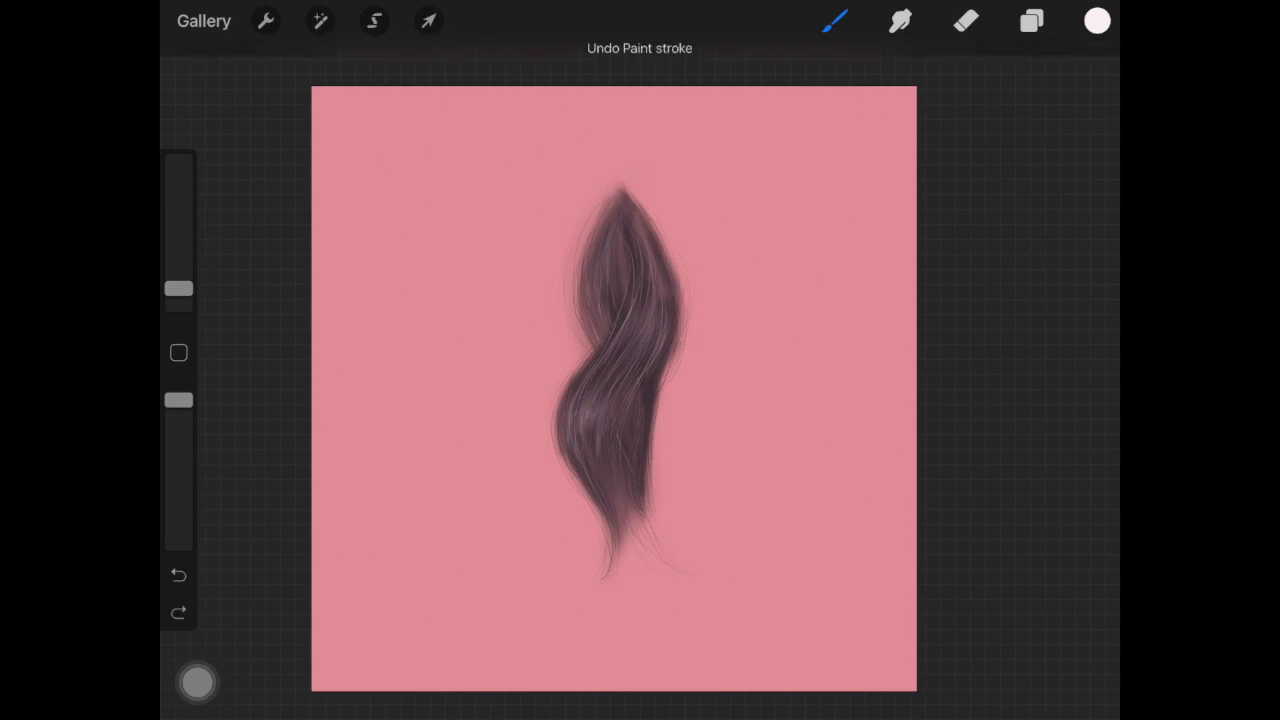
Paint white highlight strands on the hair's middle, right side and upper-left.
drag(603, 406, 607, 428)
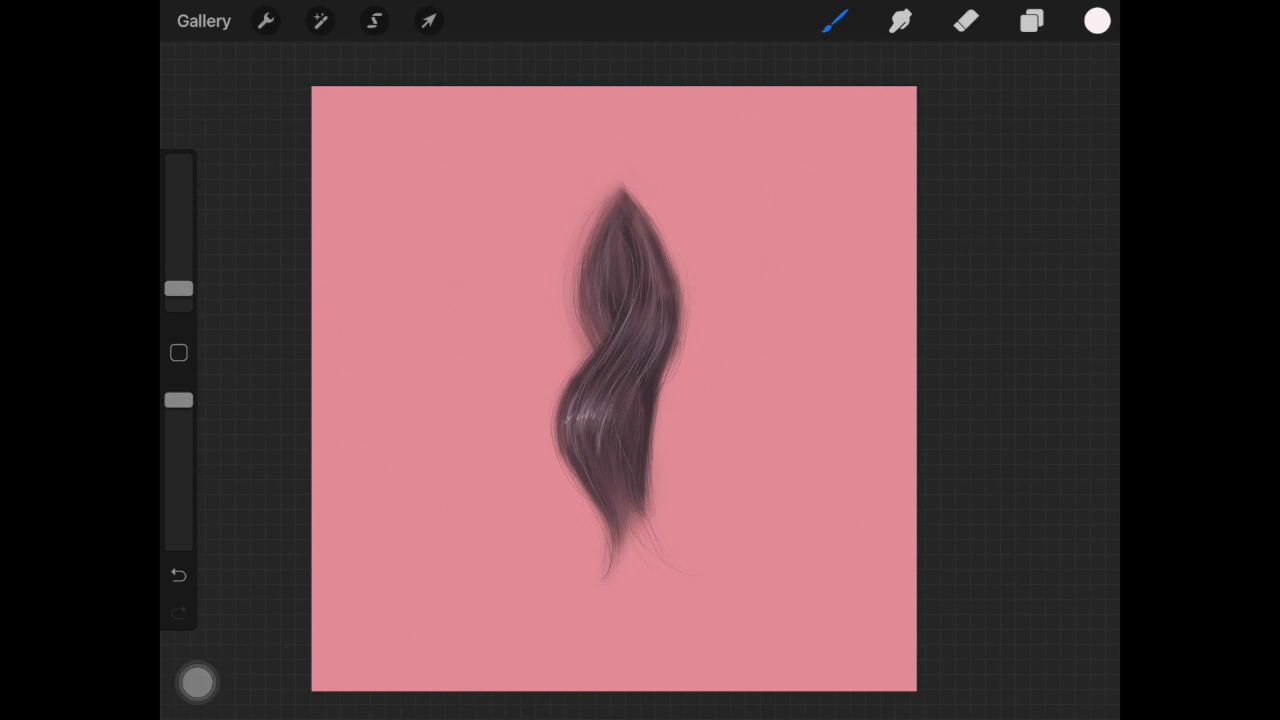
mouse_move(634, 310)
mouse_down()
mouse_move(618, 340)
mouse_move(644, 346)
mouse_up()
drag(644, 314, 630, 344)
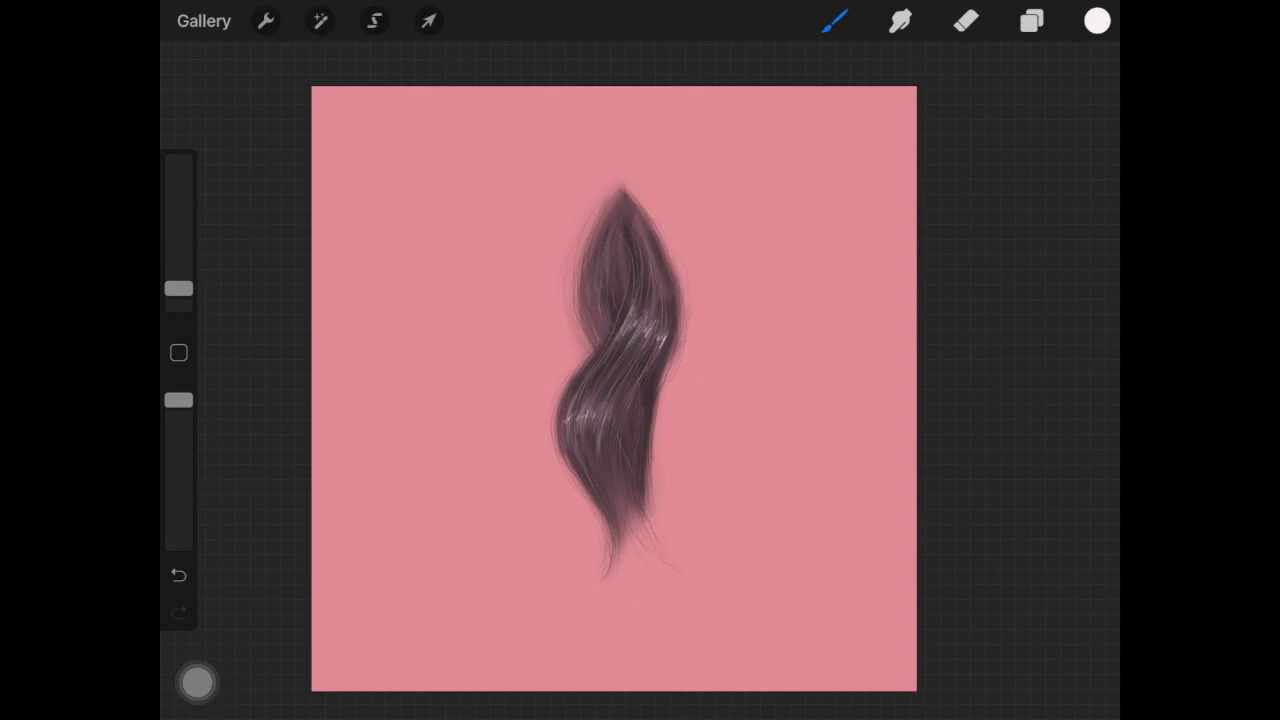
drag(614, 388, 606, 395)
key(ctrl+z)
key(ctrl+z)
mouse_move(636, 314)
mouse_down()
mouse_move(620, 356)
mouse_move(636, 342)
mouse_move(650, 352)
mouse_up()
drag(658, 334, 650, 348)
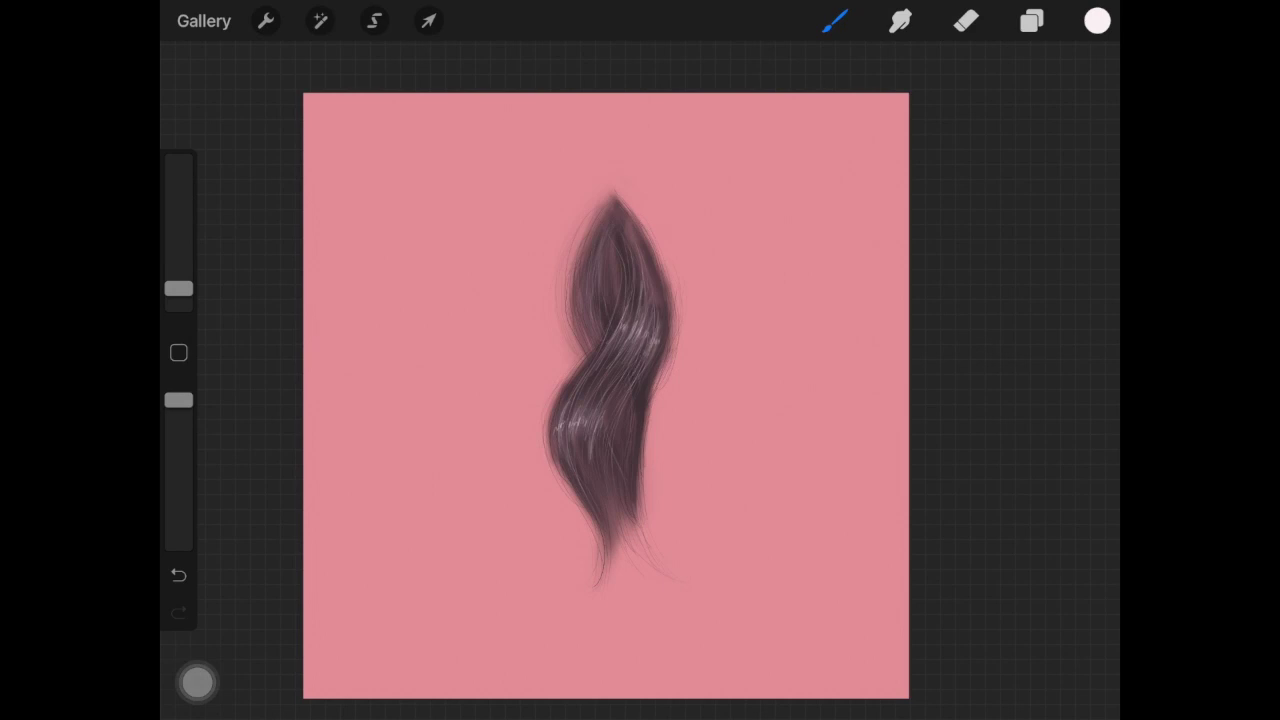
mouse_move(582, 264)
mouse_down()
mouse_move(579, 294)
mouse_move(595, 276)
mouse_up()
scroll(606, 395, down, 1)
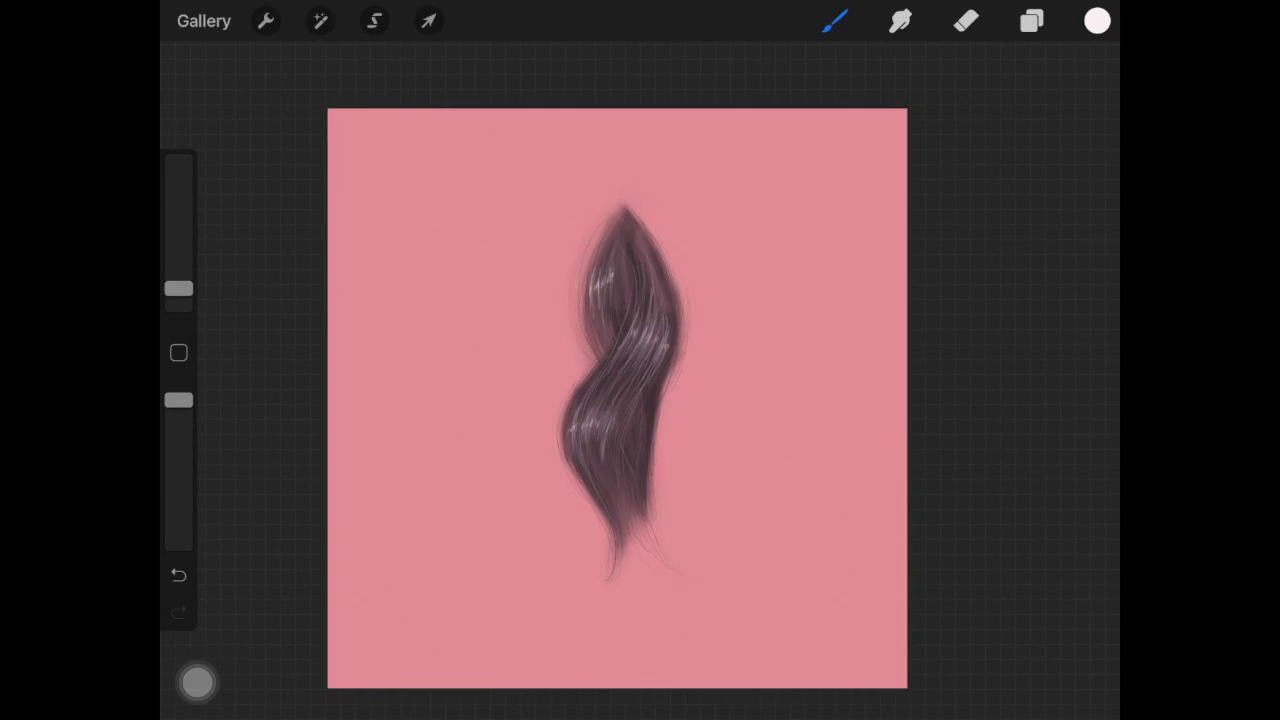
Merge Layer 6 and Layer 5 down into Layer 7.
click(1031, 21)
click(797, 151)
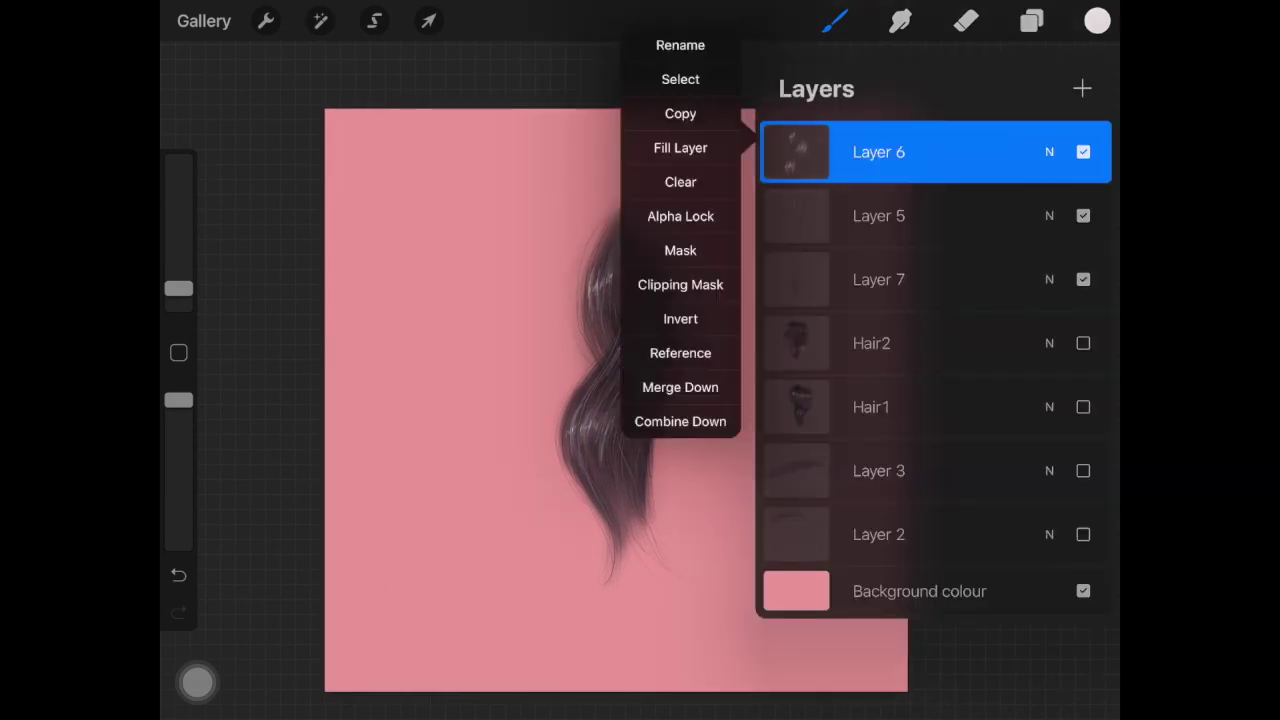
click(680, 387)
click(797, 151)
click(680, 387)
Rename the combined layer to Hair3.
click(797, 151)
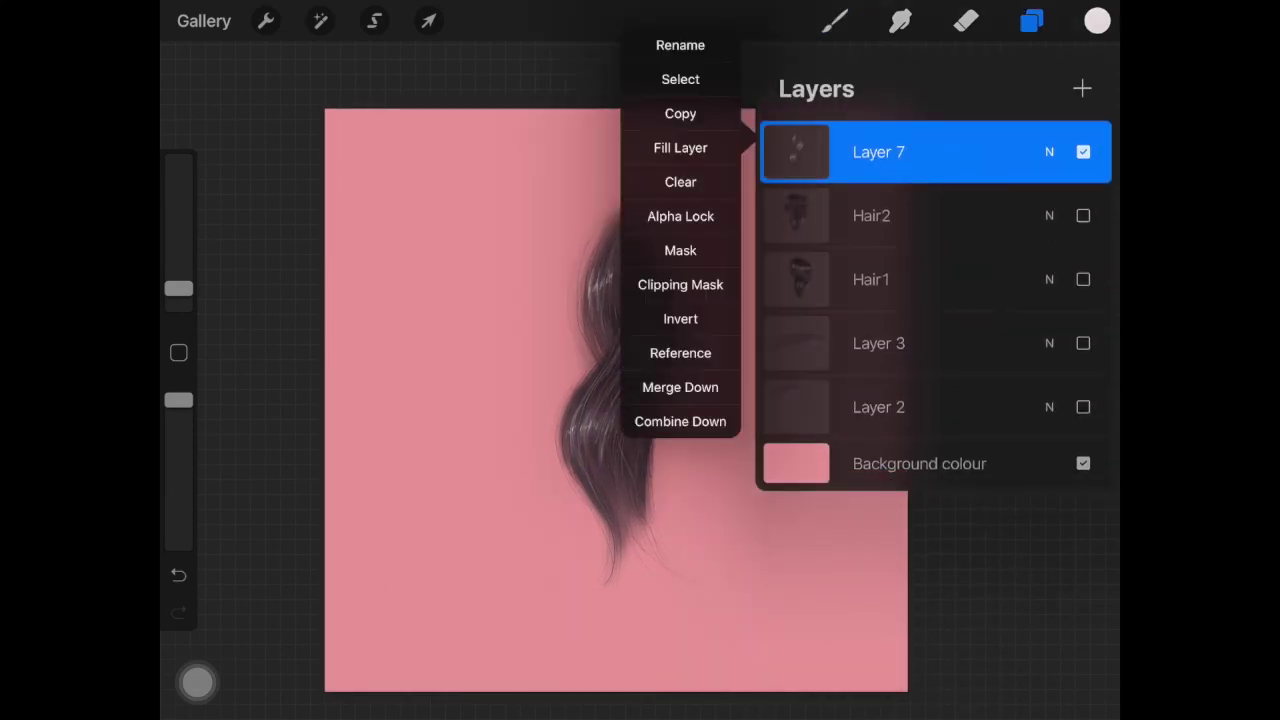
click(680, 45)
text(Hair3)
click(928, 675)
text(3)
click(540, 220)
Compare Hair3 and Hair1, leaving Hair3 hidden and Hair1 visible.
click(1031, 21)
click(1083, 151)
click(1083, 279)
click(1083, 279)
click(1083, 151)
click(1083, 151)
click(1083, 279)
click(1083, 279)
click(1083, 151)
click(1083, 151)
click(1083, 279)
Add a new layer above Hair1 and paint a light strand on its upper-left.
click(871, 279)
click(1082, 88)
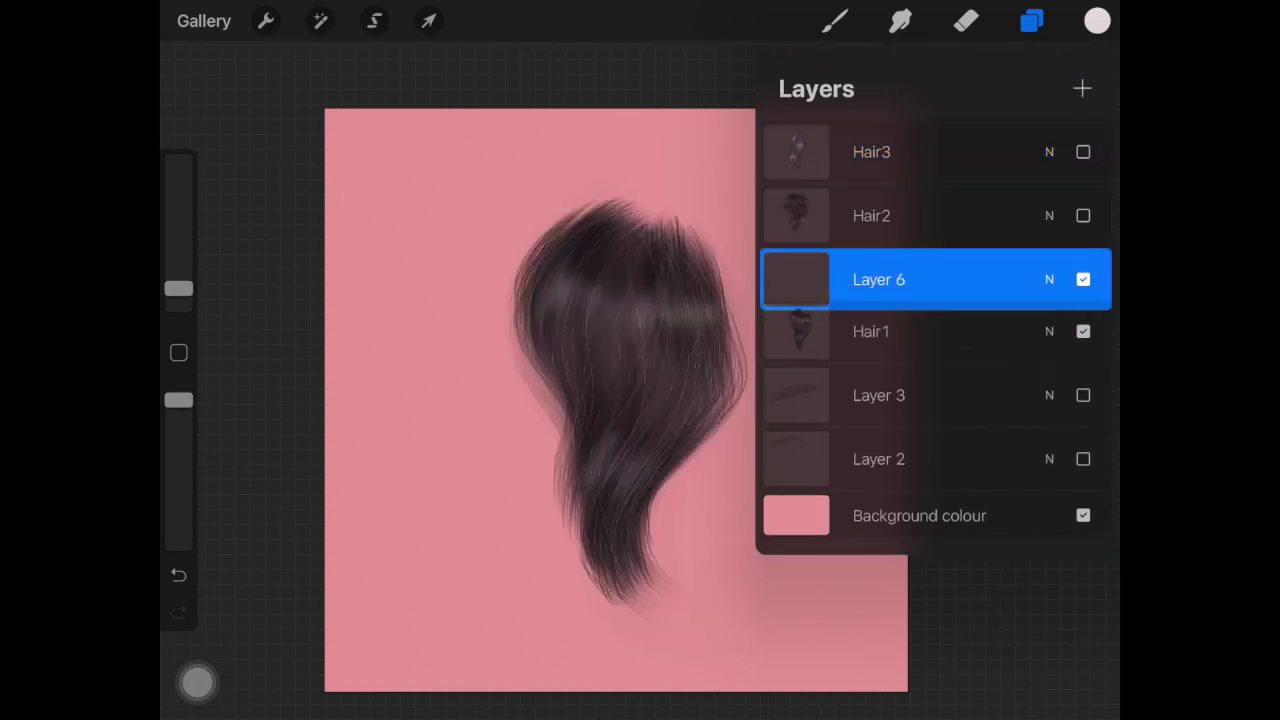
click(835, 21)
drag(550, 272, 540, 324)
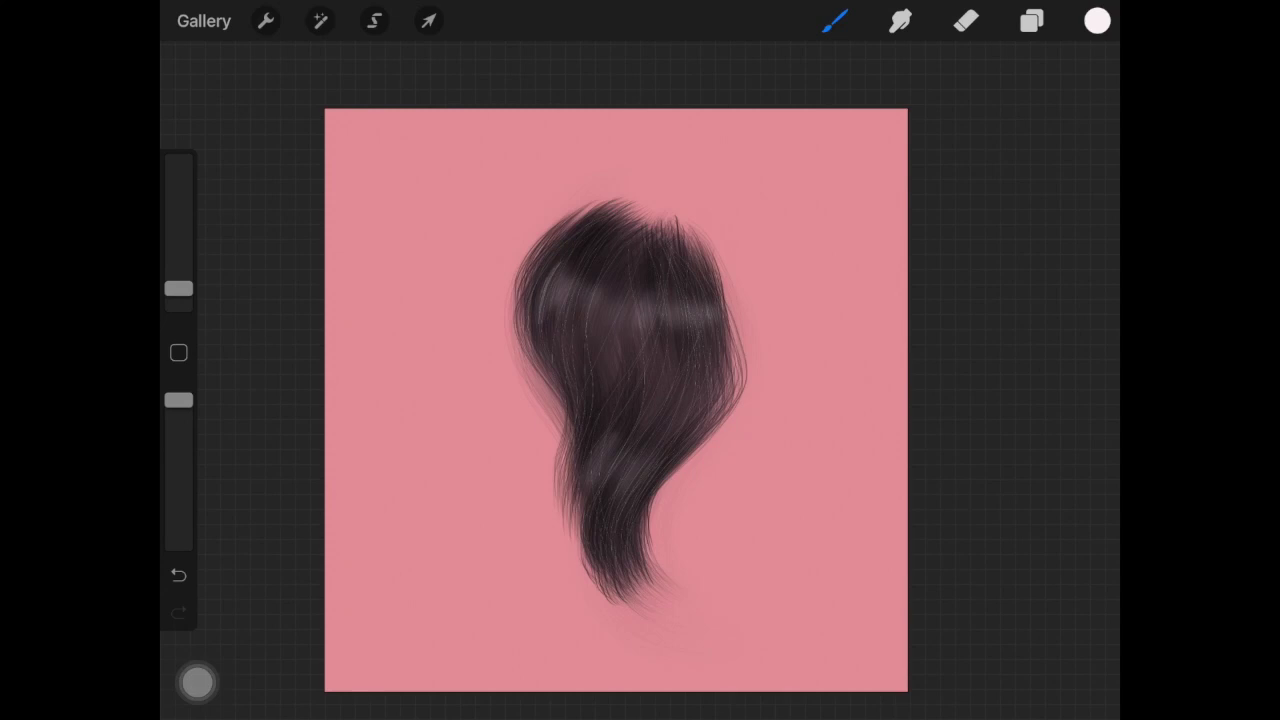
Paint light strands on Hair1's upper-left, right and lower areas, then smudge the right highlights.
drag(556, 278, 546, 314)
drag(542, 279, 530, 303)
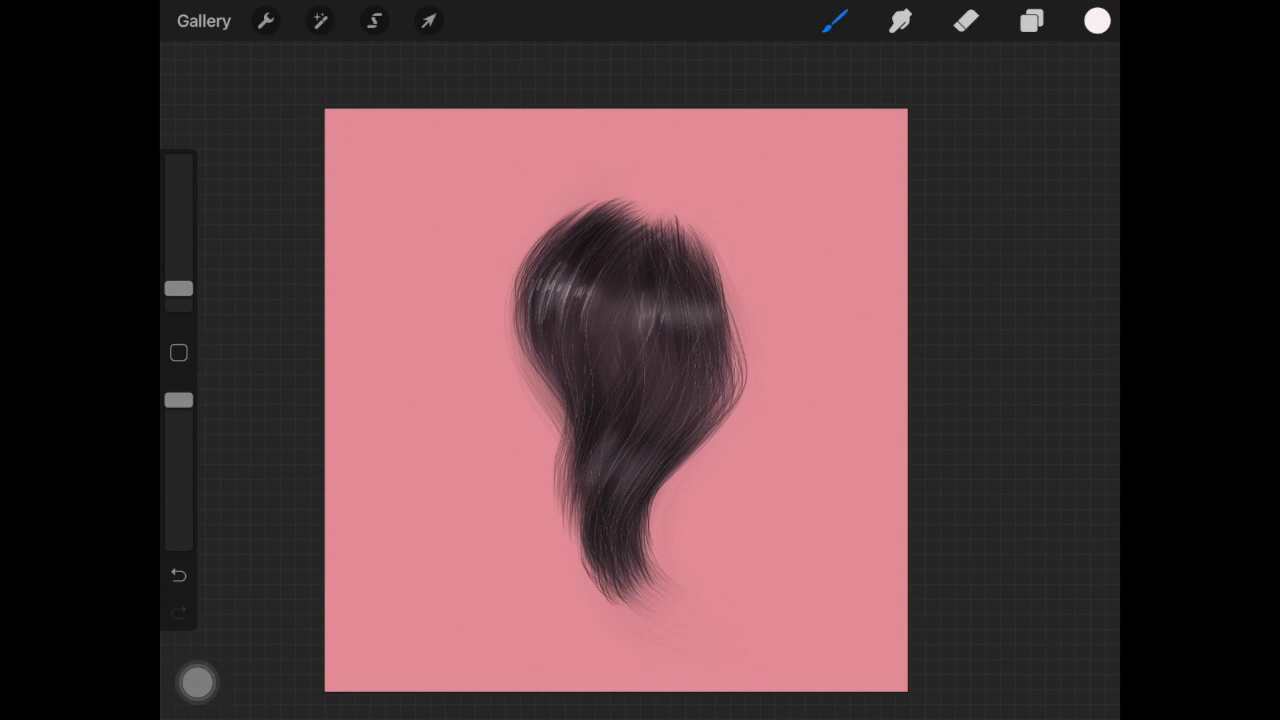
drag(678, 298, 677, 343)
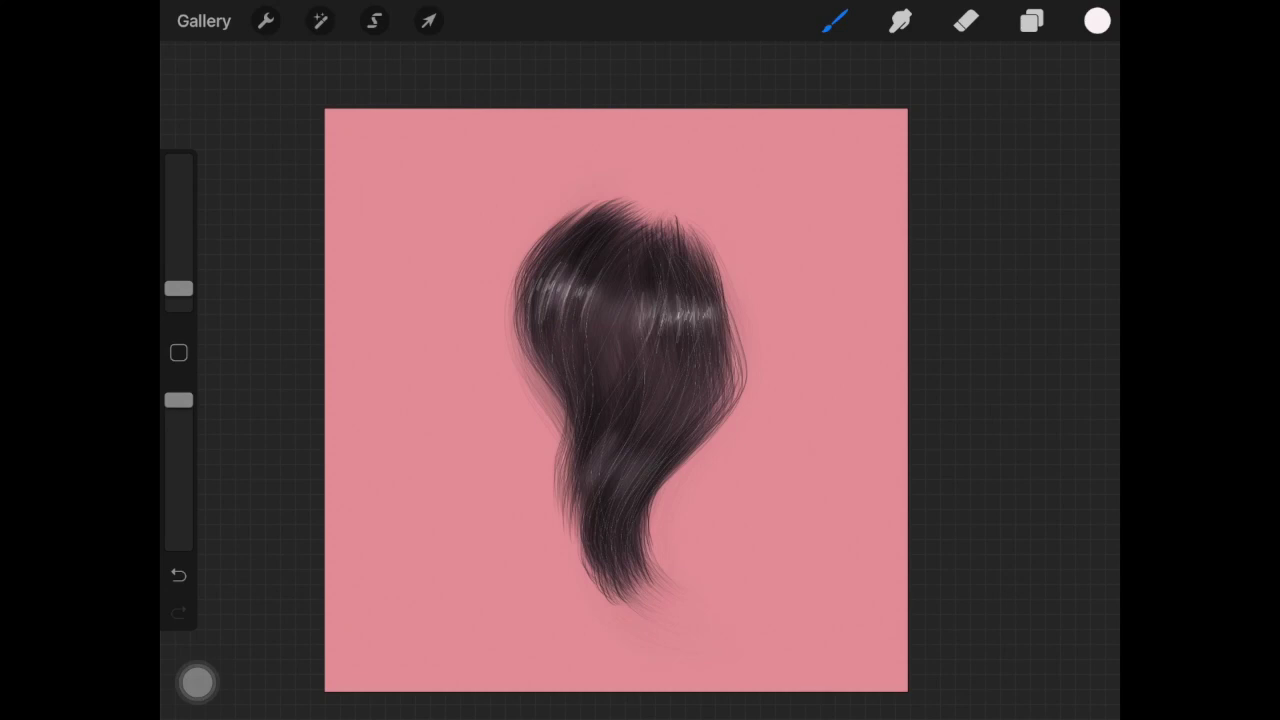
mouse_move(597, 450)
mouse_down()
mouse_move(624, 484)
mouse_move(611, 471)
mouse_move(646, 486)
mouse_up()
click(900, 20)
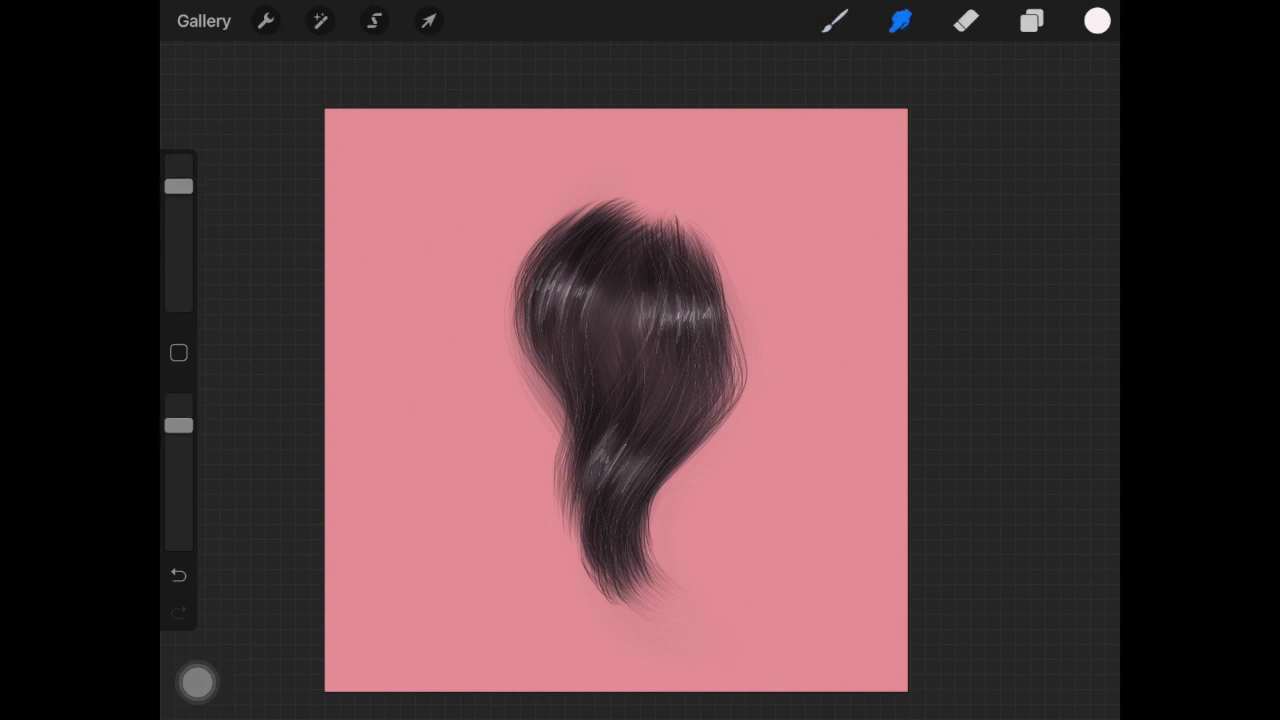
click(178, 575)
drag(660, 316, 682, 326)
Merge Layer 6 down into Hair1, then hide Hair1 and show Hair3.
scroll(616, 400, down, 2)
click(1031, 21)
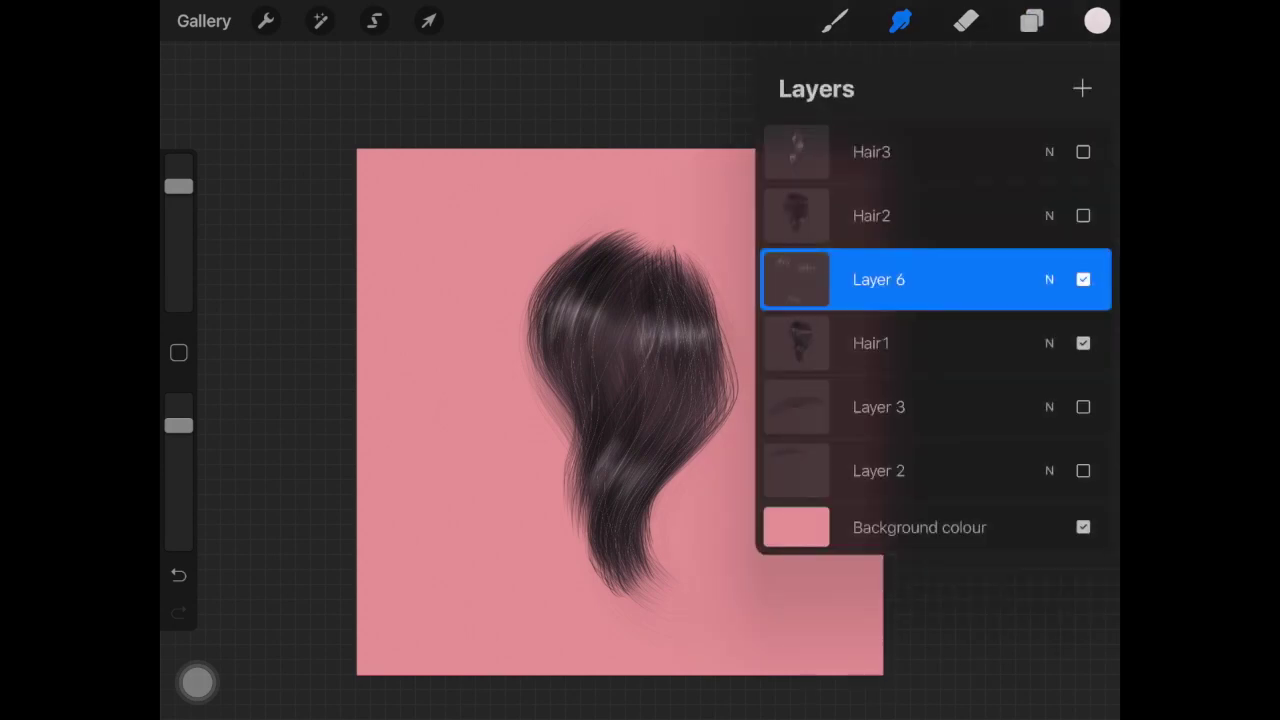
click(1083, 279)
click(1083, 279)
click(796, 279)
click(680, 434)
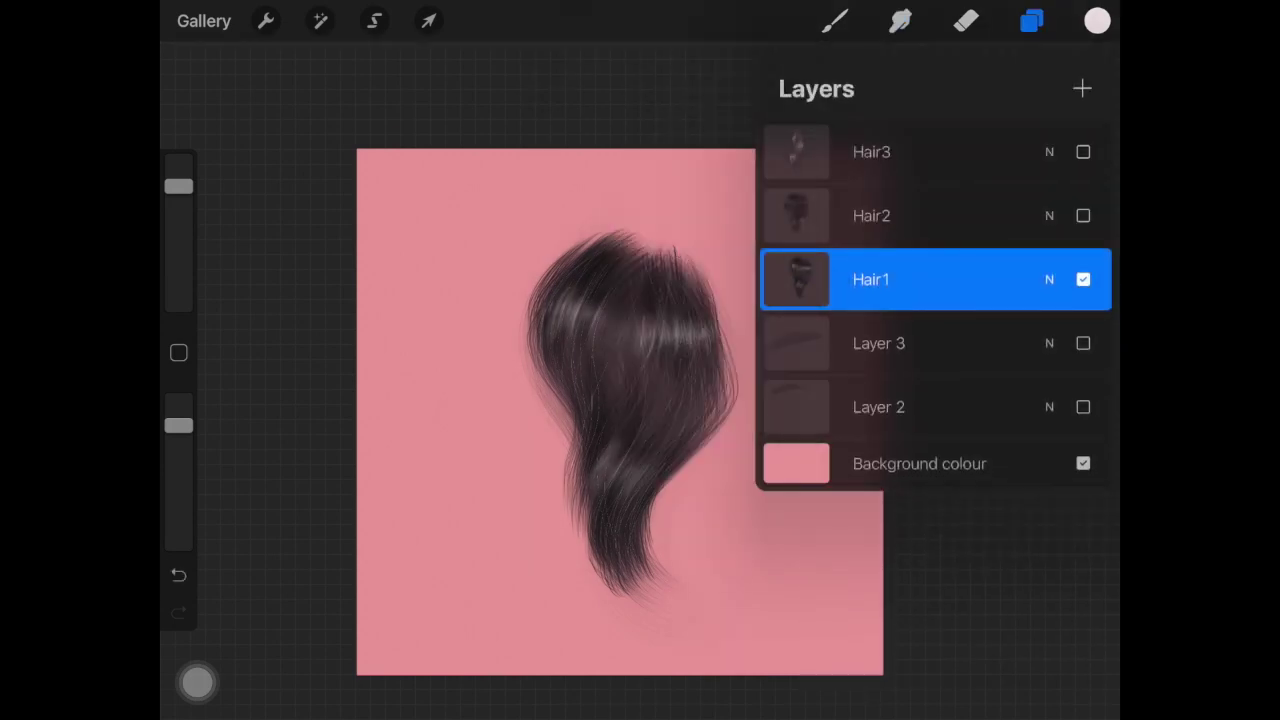
click(1083, 279)
click(1083, 151)
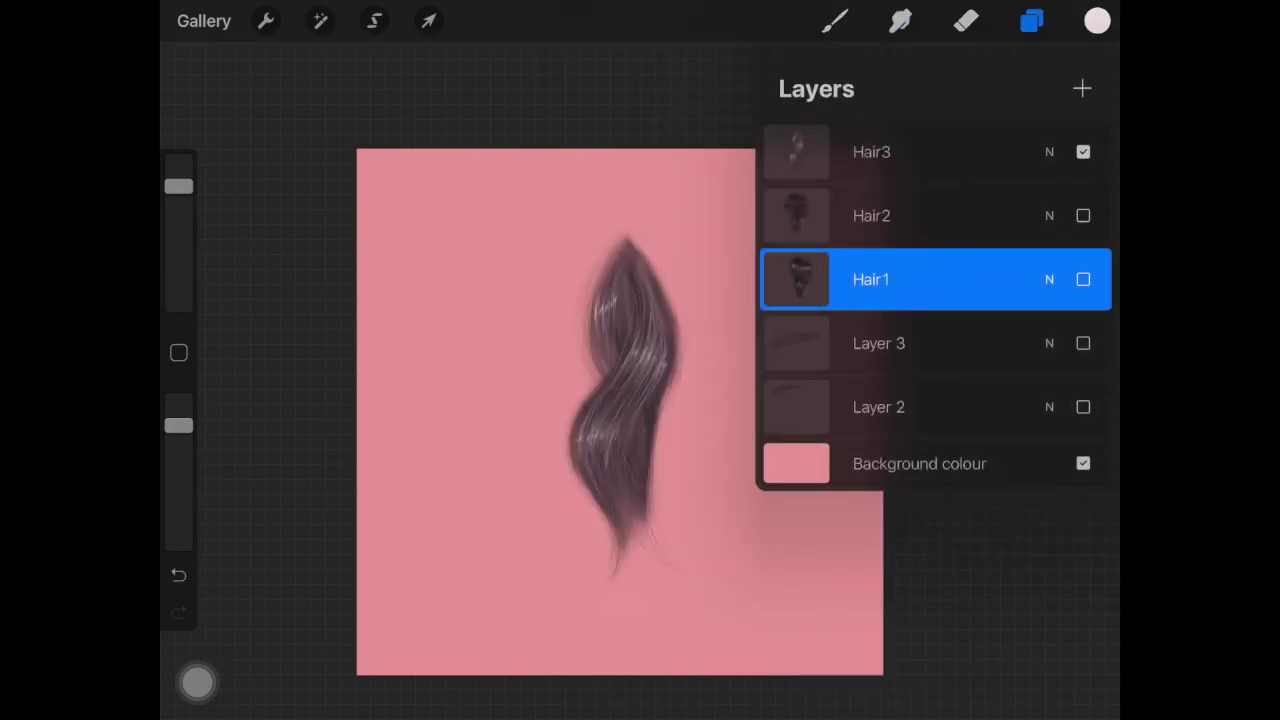